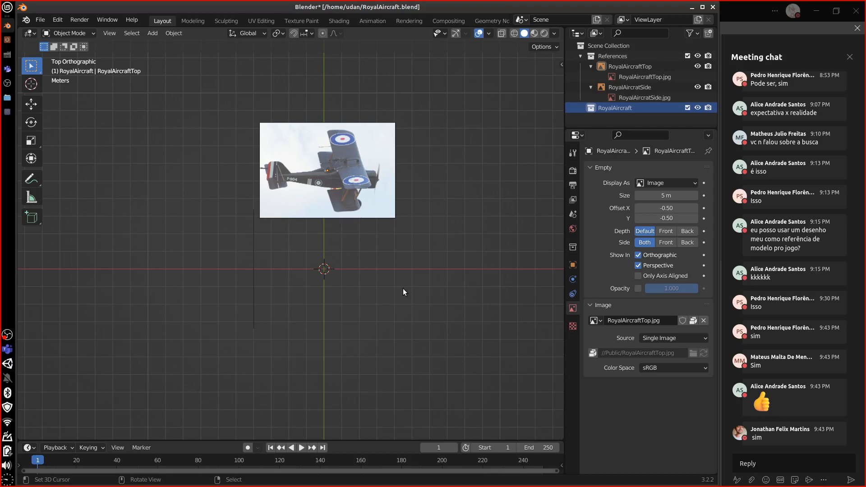
- Trace annotation strokes along the fuselage on the top-view reference image, and erase them
{"action": "middle_click_drag", "start_coordinate": [423, 313], "coordinate": [391, 265]}
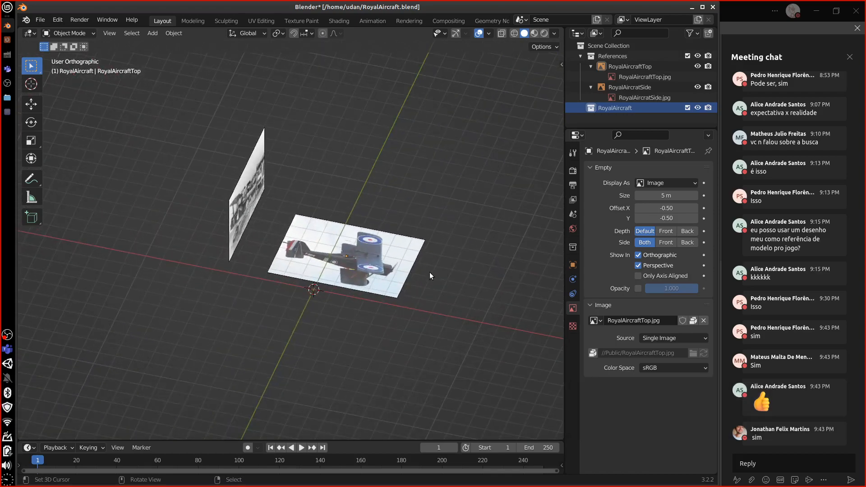
{"action": "key", "text": "KP_7"}
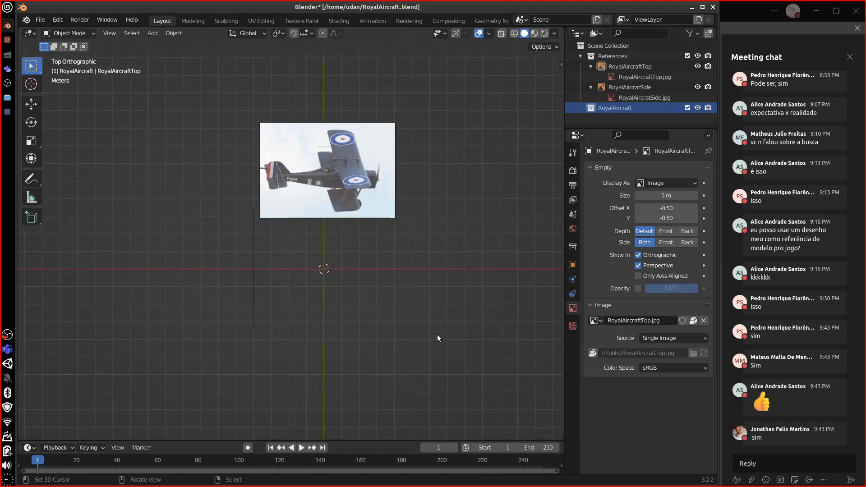
{"action": "scroll", "coordinate": [431, 215], "scroll_direction": "up", "scroll_amount": 4}
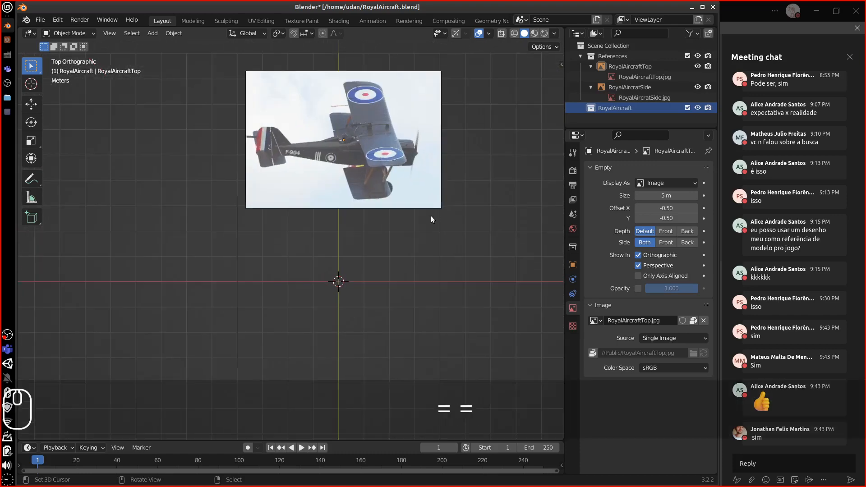
{"action": "middle_click_drag", "start_coordinate": [443, 171], "coordinate": [412, 296], "text": "shift"}
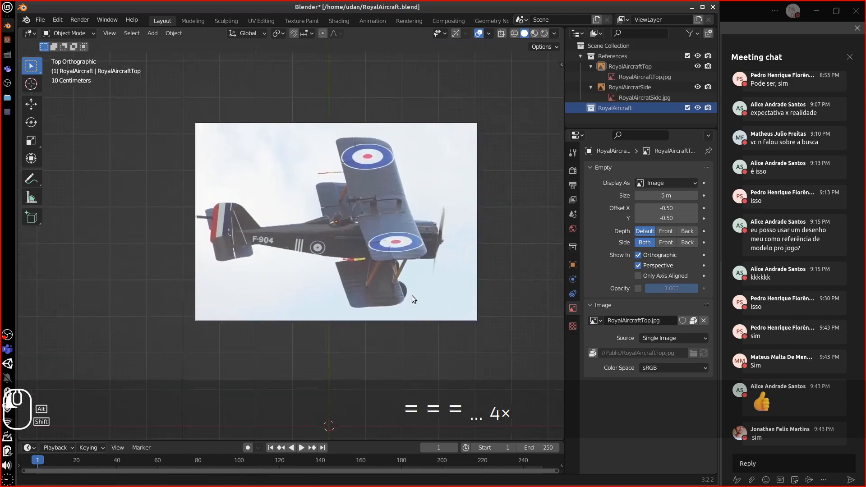
{"action": "middle_click_drag", "start_coordinate": [427, 268], "coordinate": [426, 220], "text": "shift"}
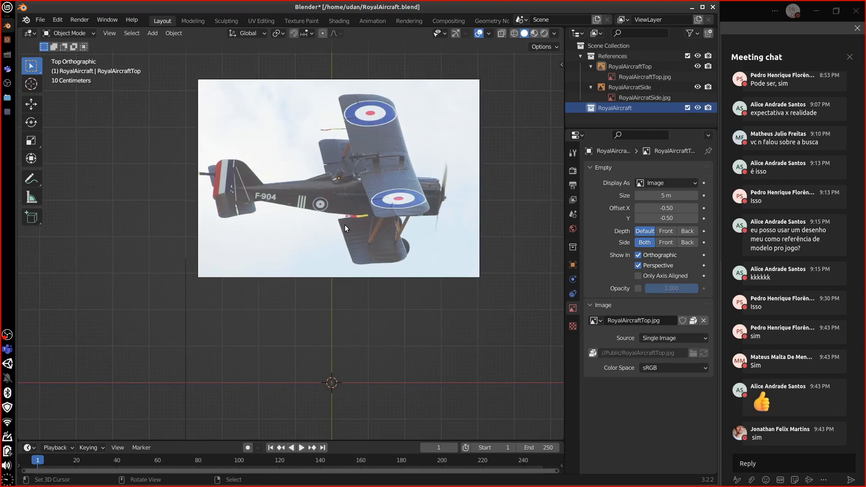
{"action": "key", "text": "d"}
{"action": "mouse_move", "coordinate": [250, 187]}
{"action": "left_mouse_down"}
{"action": "mouse_move", "coordinate": [343, 193]}
{"action": "mouse_move", "coordinate": [439, 181]}
{"action": "mouse_move", "coordinate": [434, 225]}
{"action": "left_mouse_up"}
{"action": "mouse_move", "coordinate": [280, 204]}
{"action": "left_mouse_down"}
{"action": "mouse_move", "coordinate": [356, 216]}
{"action": "mouse_move", "coordinate": [448, 208]}
{"action": "left_mouse_up"}
{"action": "mouse_move", "coordinate": [451, 207]}
{"action": "right_mouse_down"}
{"action": "mouse_move", "coordinate": [437, 195]}
{"action": "mouse_move", "coordinate": [266, 189]}
{"action": "mouse_move", "coordinate": [440, 198]}
{"action": "right_mouse_up"}
- Add a cube mesh at the world origin in the RoyalAircraft collection and show its object transform properties
{"action": "middle_click_drag", "start_coordinate": [408, 335], "coordinate": [405, 251], "text": "shift"}
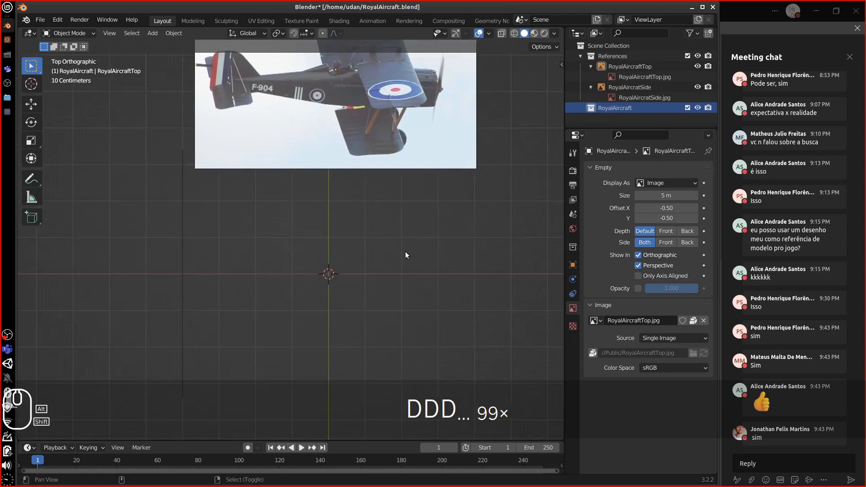
{"action": "key", "text": "shift+a"}
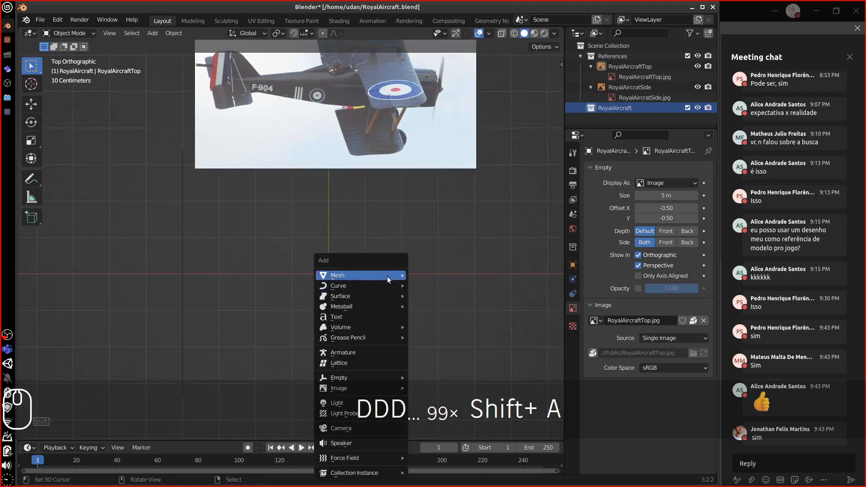
{"action": "mouse_move", "coordinate": [361, 275]}
{"action": "left_click", "coordinate": [457, 285]}
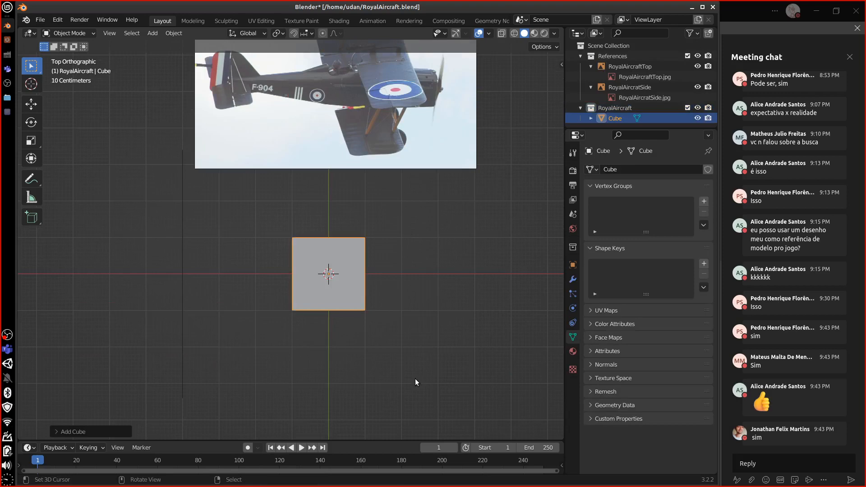
{"action": "left_click", "coordinate": [573, 265]}
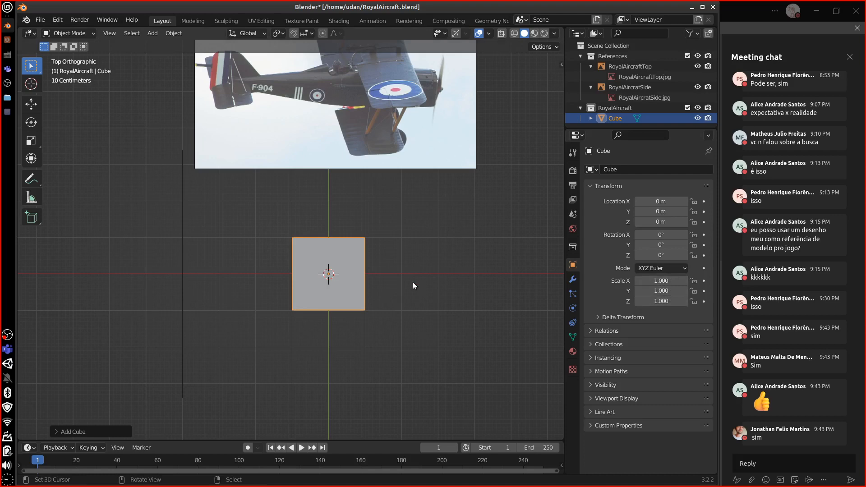
- Trace annotation strokes along the aircraft body on the side-view reference image, and erase them
{"action": "key", "text": "KP_3"}
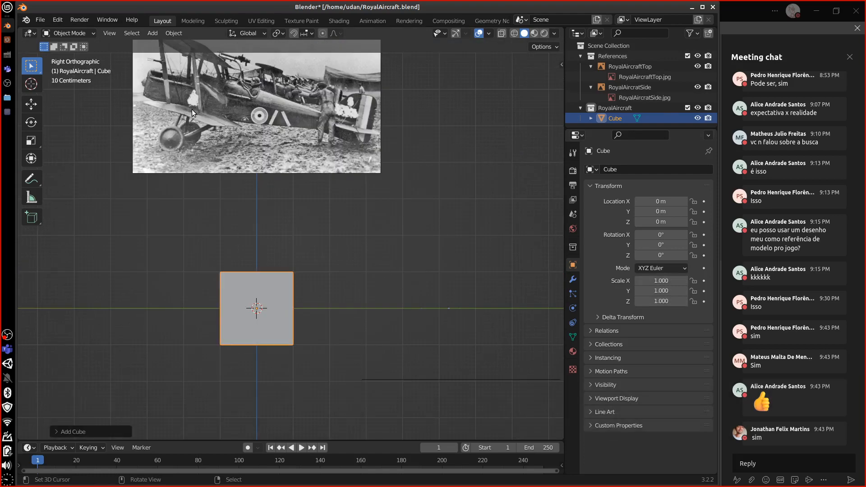
{"action": "key", "text": "d"}
{"action": "mouse_move", "coordinate": [166, 95]}
{"action": "left_mouse_down"}
{"action": "mouse_move", "coordinate": [407, 121]}
{"action": "mouse_move", "coordinate": [429, 103]}
{"action": "mouse_move", "coordinate": [412, 132]}
{"action": "mouse_move", "coordinate": [449, 133]}
{"action": "left_mouse_up"}
{"action": "left_click", "coordinate": [434, 133]}
{"action": "left_click_drag", "start_coordinate": [464, 111], "coordinate": [475, 118]}
{"action": "mouse_move", "coordinate": [475, 118]}
{"action": "right_mouse_down"}
{"action": "mouse_move", "coordinate": [425, 105]}
{"action": "mouse_move", "coordinate": [351, 118]}
{"action": "mouse_move", "coordinate": [157, 89]}
{"action": "mouse_move", "coordinate": [198, 99]}
{"action": "right_mouse_up"}
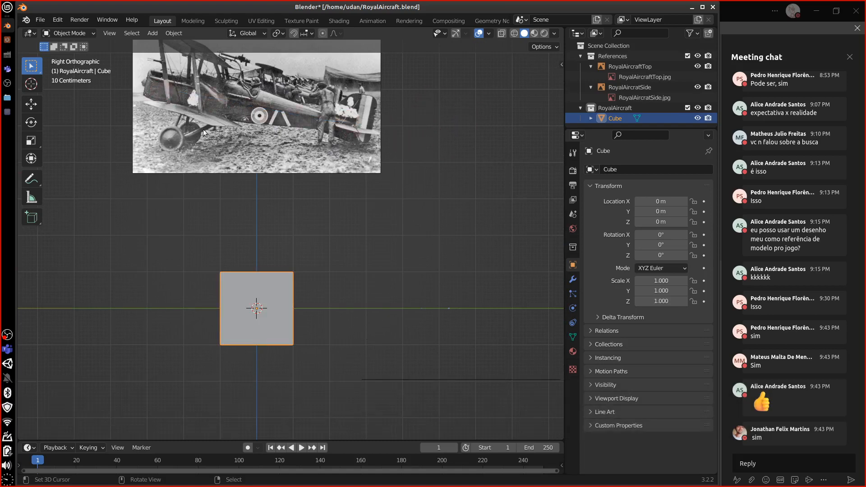
{"action": "middle_click_drag", "start_coordinate": [342, 313], "coordinate": [425, 286]}
{"action": "key", "text": "d"}
{"action": "key", "text": "d"}
{"action": "key", "text": "d"}
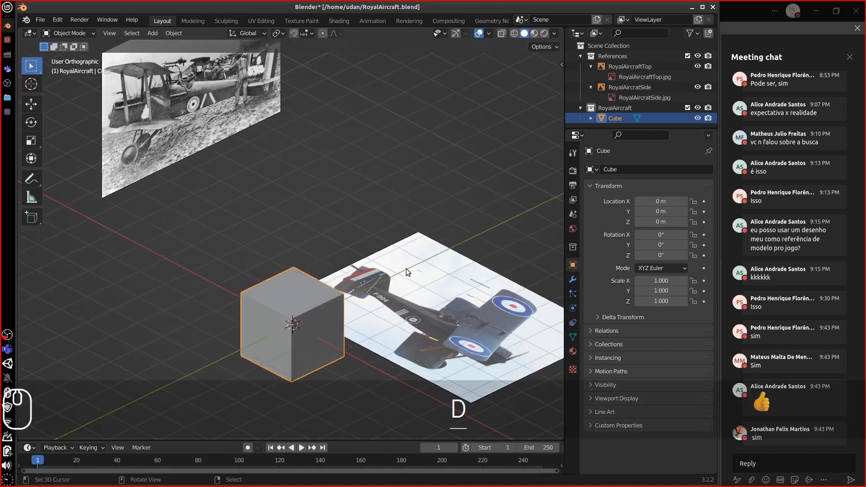
{"action": "middle_click_drag", "start_coordinate": [479, 294], "coordinate": [431, 358]}
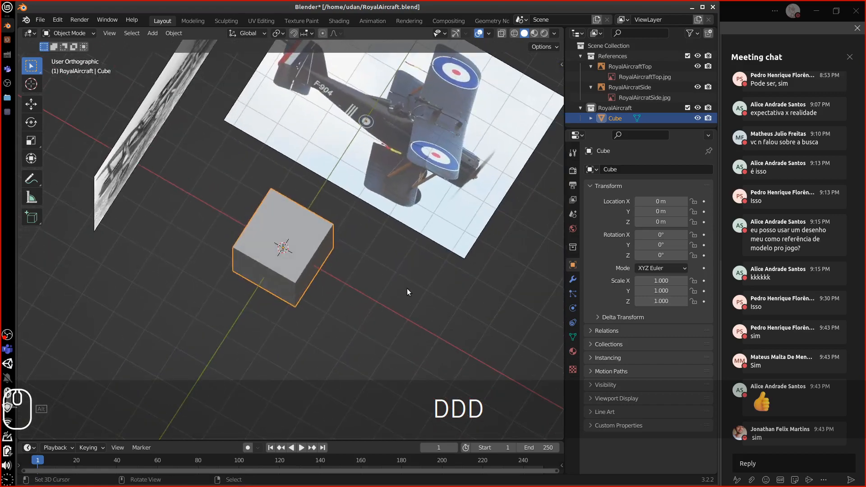
- Stretch the cube along the Y axis in top view to a Y scale of about 3.45
{"action": "key", "text": "KP_6"}
{"action": "key", "text": "KP_7"}
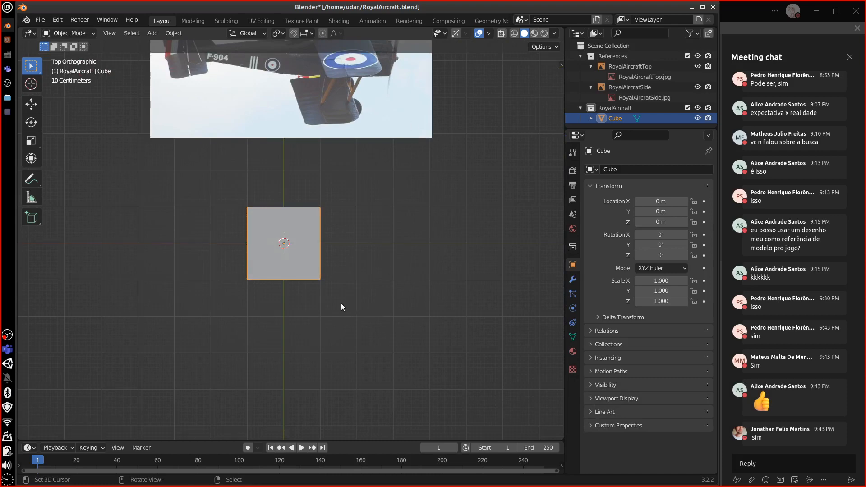
{"action": "key", "text": "s"}
{"action": "key", "text": "y"}
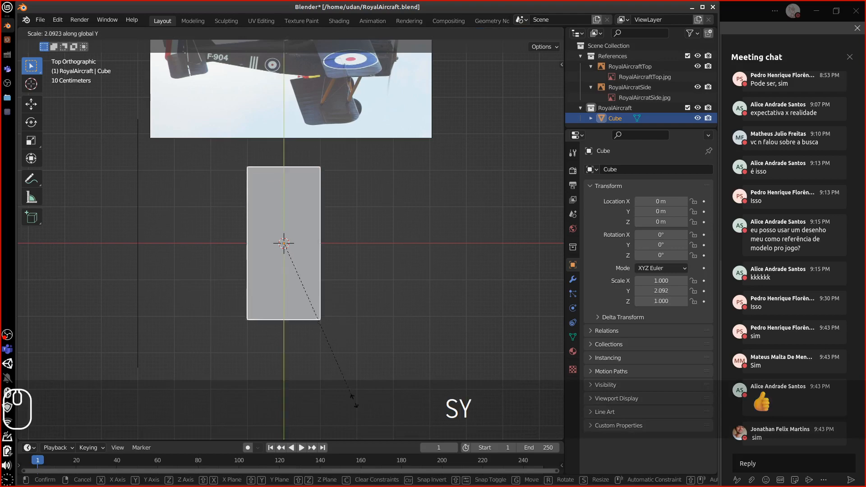
{"action": "left_click", "coordinate": [398, 375]}
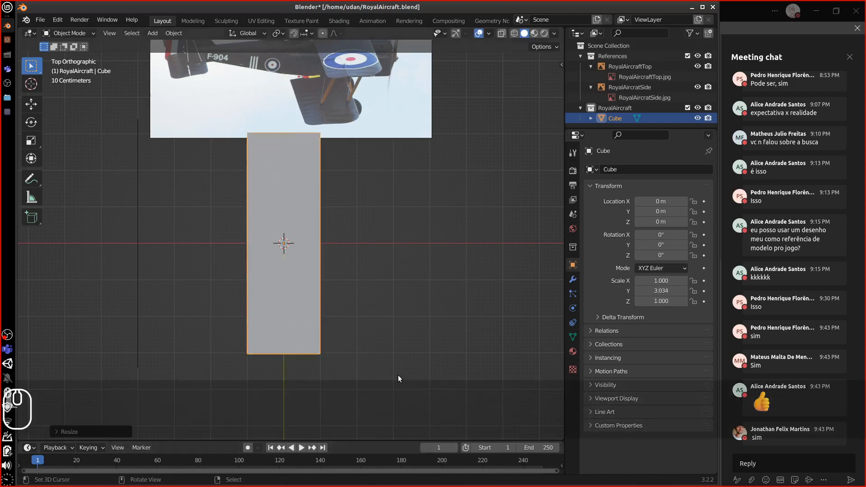
{"action": "key", "text": "s"}
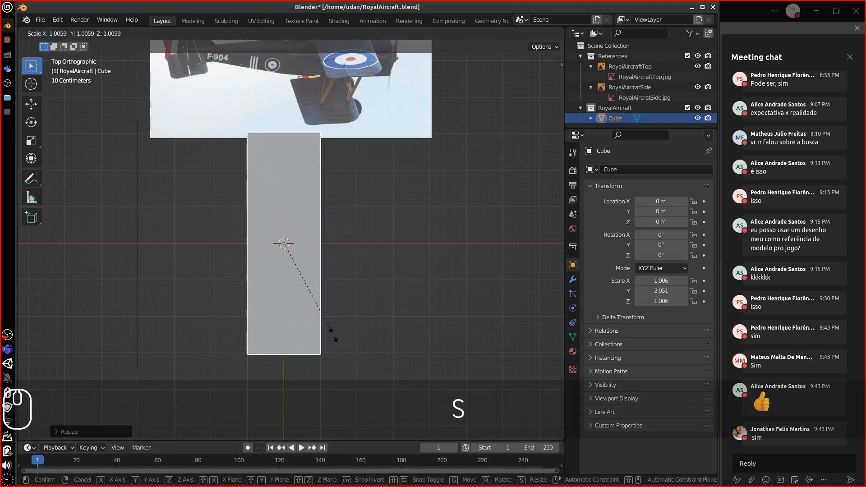
{"action": "key", "text": "y"}
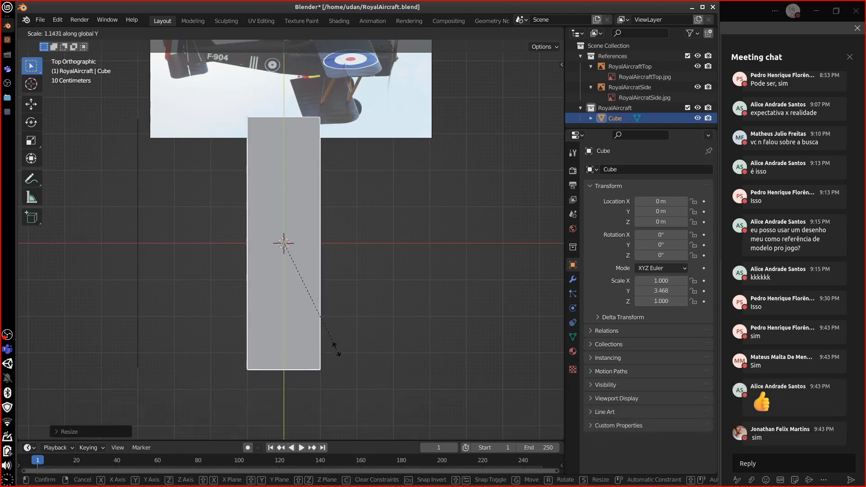
{"action": "left_click", "coordinate": [335, 349]}
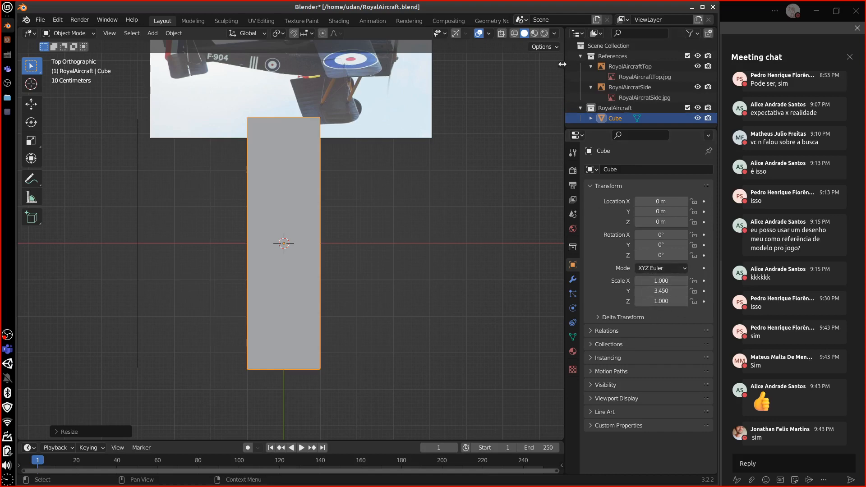
- Display the block's transform values and dimensions in the 3D viewport
{"action": "key", "text": "n"}
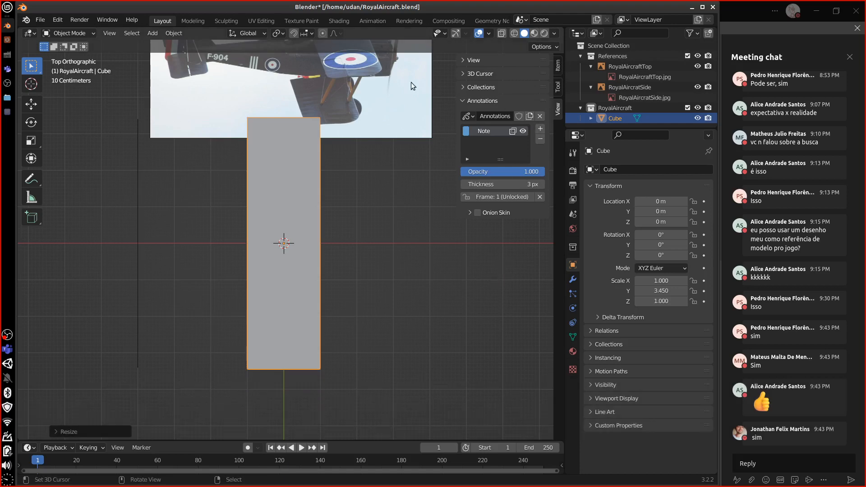
{"action": "left_click", "coordinate": [109, 33]}
{"action": "left_click", "coordinate": [558, 65]}
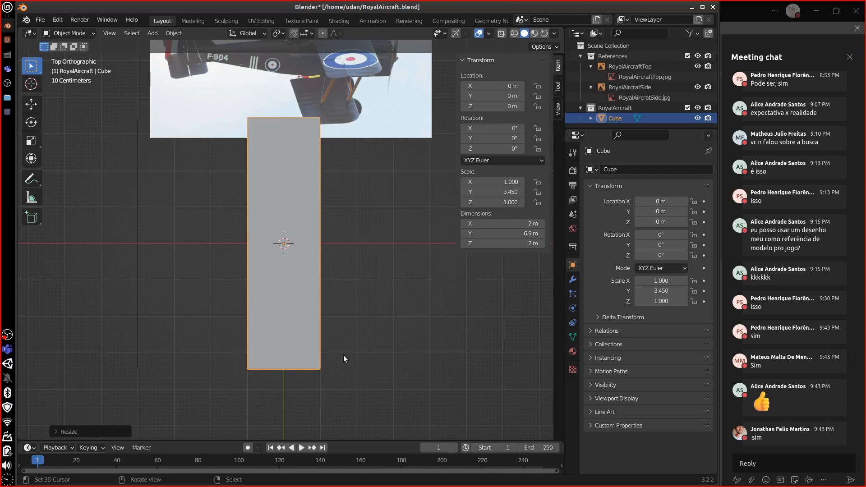
- Shorten the block along the Y axis to a length of about 6.38 m and hide the viewport's dimensions display
{"action": "key", "text": "s"}
{"action": "key", "text": "y"}
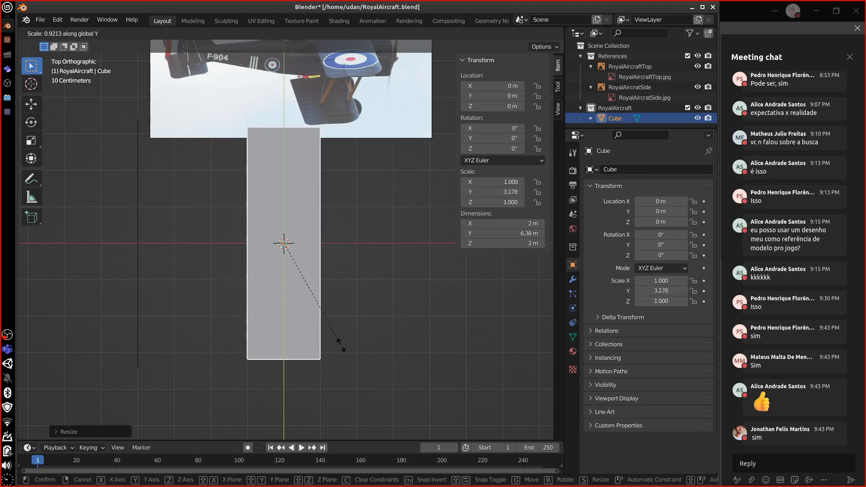
{"action": "key", "text": "shift"}
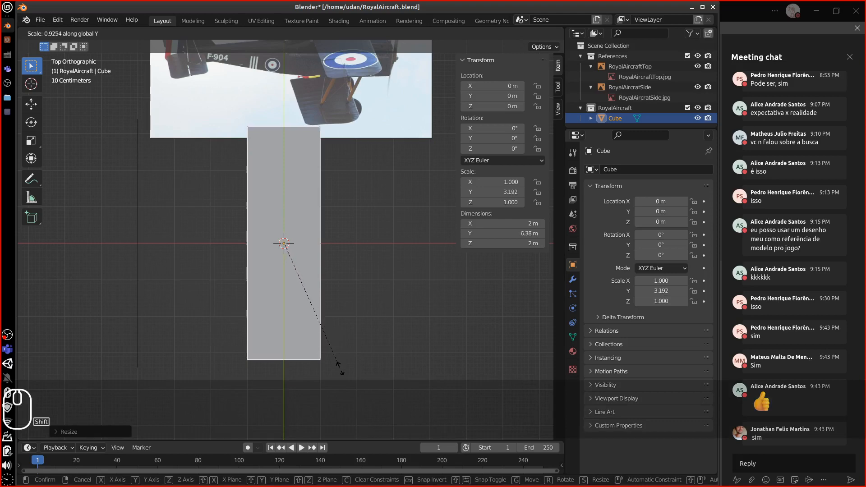
{"action": "left_click", "coordinate": [340, 366]}
{"action": "middle_click_drag", "start_coordinate": [414, 377], "coordinate": [502, 258]}
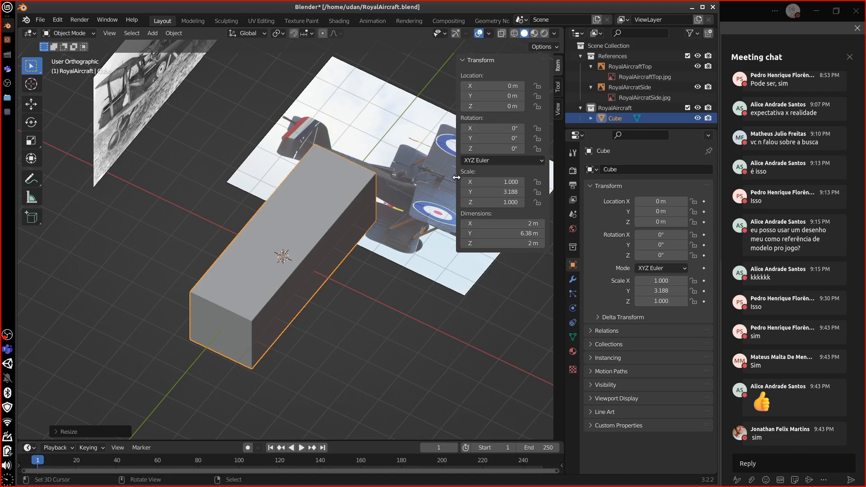
{"action": "left_click_drag", "start_coordinate": [454, 179], "coordinate": [605, 184]}
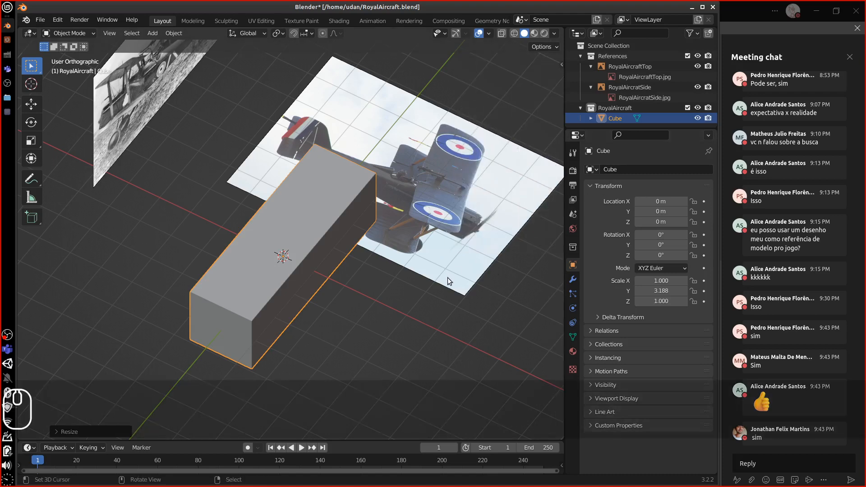
- In Edit Mode, scale down the block's end face on the positive Y side and raise it level with the block's top edge
{"action": "key", "text": "KP_3"}
{"action": "key", "text": "Tab"}
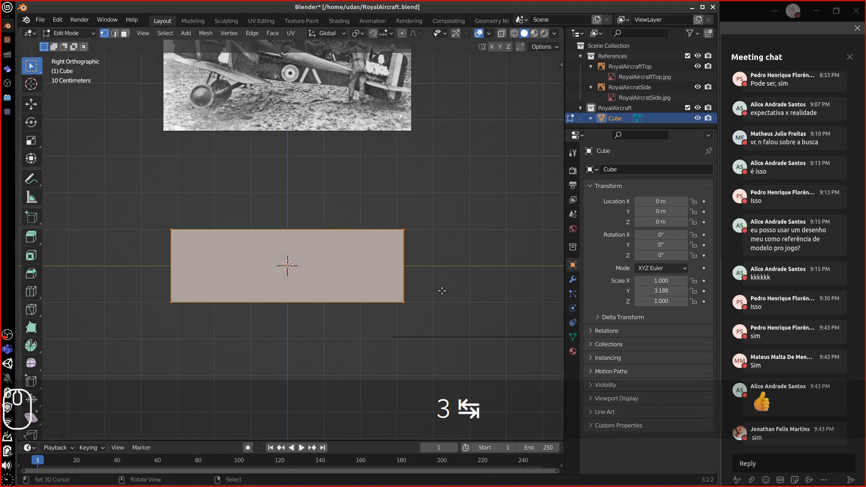
{"action": "middle_click_drag", "start_coordinate": [440, 289], "coordinate": [401, 304]}
{"action": "left_click", "coordinate": [406, 303]}
{"action": "left_click", "coordinate": [412, 244], "text": "shift"}
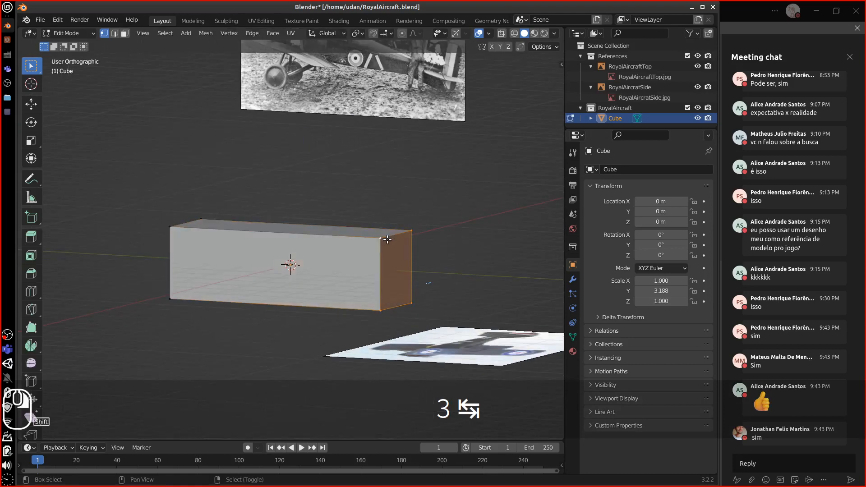
{"action": "key", "text": "KP_1"}
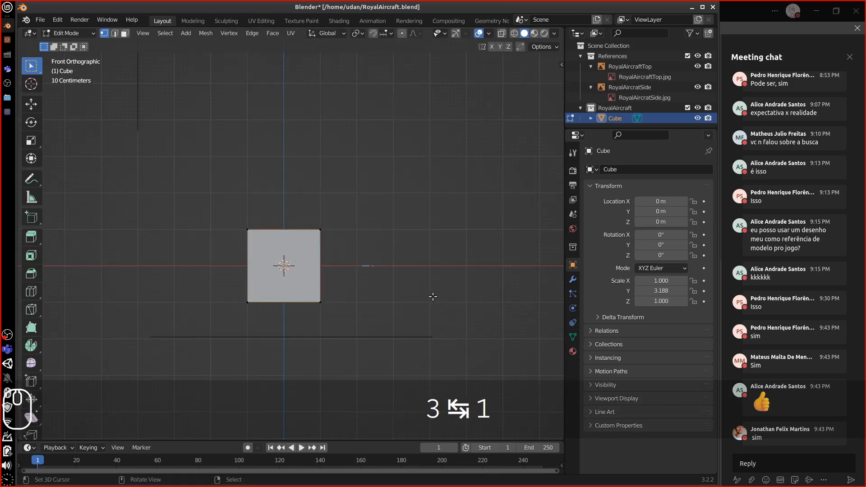
{"action": "key", "text": "KP_2"}
{"action": "key", "text": "KP_3"}
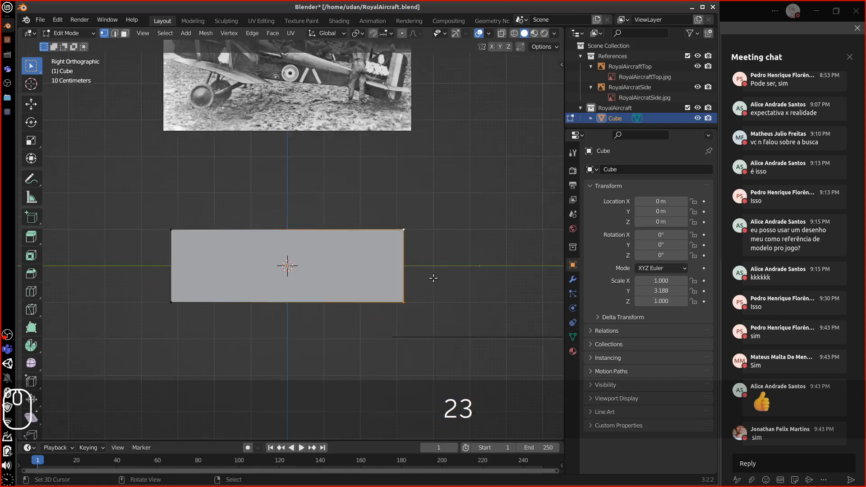
{"action": "middle_click_drag", "start_coordinate": [433, 278], "coordinate": [460, 323], "text": "shift"}
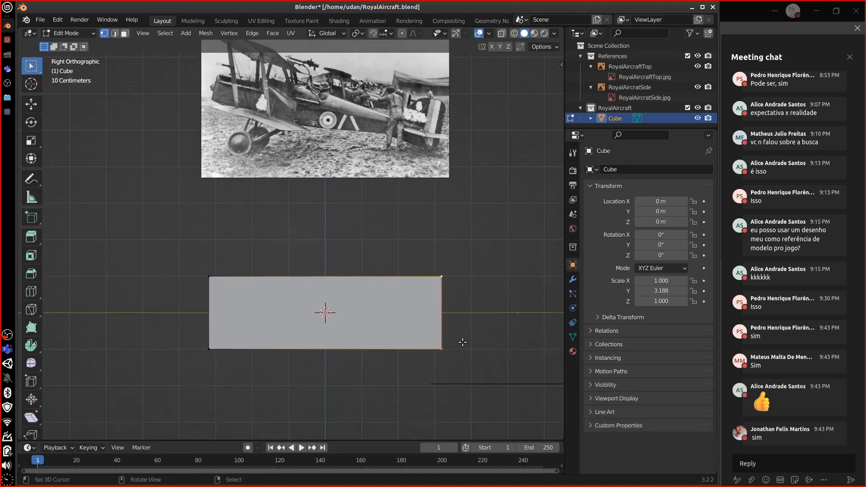
{"action": "key", "text": "s"}
{"action": "left_click", "coordinate": [459, 319]}
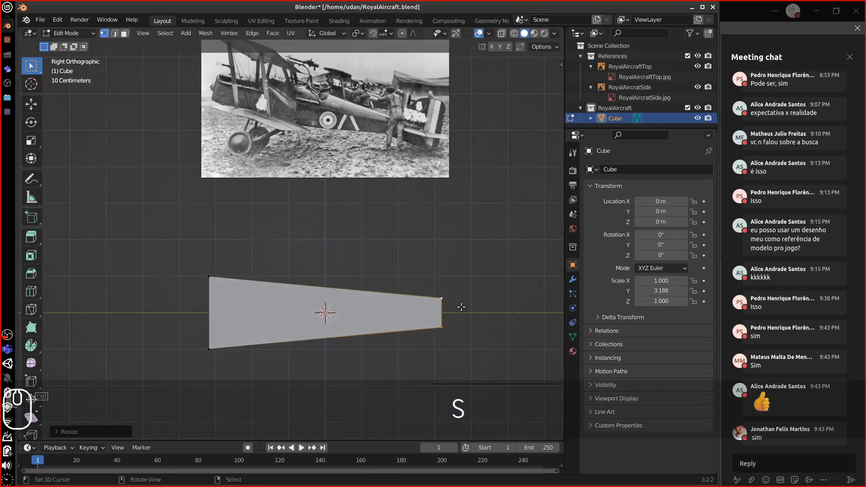
{"action": "key", "text": "g"}
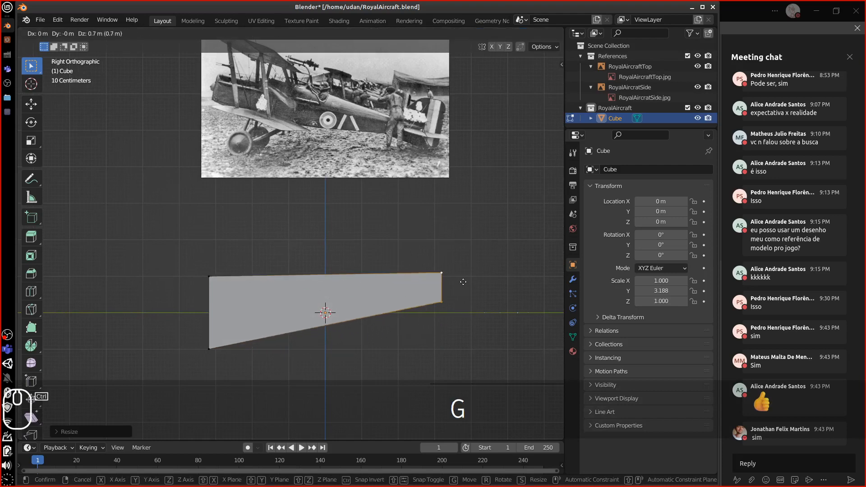
{"action": "left_click", "coordinate": [463, 284]}
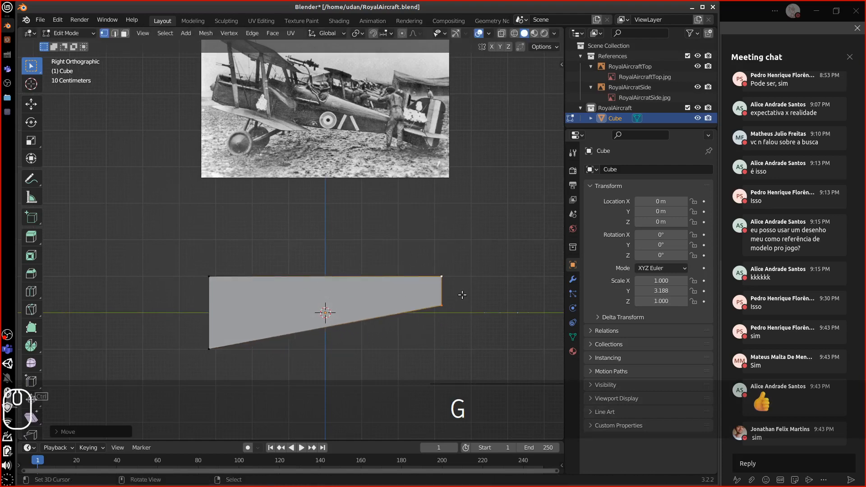
- Add a centred loop cut across the block's length and scale the new loop up to about 1.2
{"action": "key", "text": "ctrl+r"}
{"action": "left_click", "coordinate": [352, 309]}
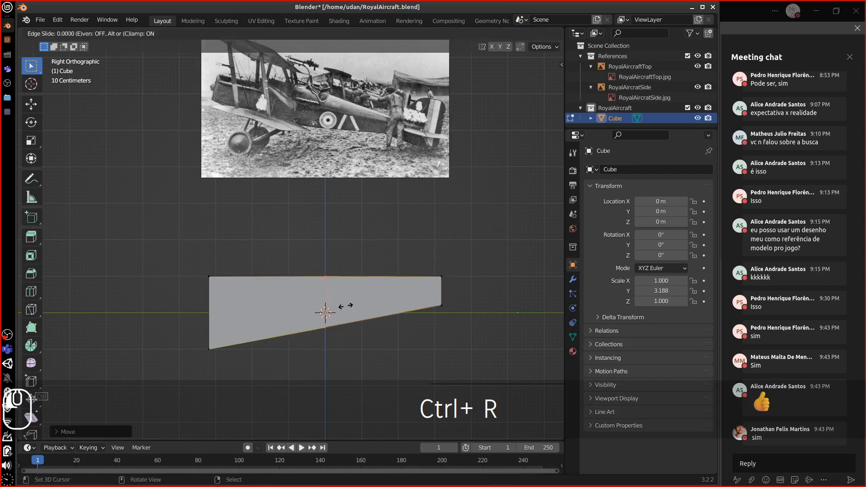
{"action": "key", "text": "Escape"}
{"action": "key", "text": "s"}
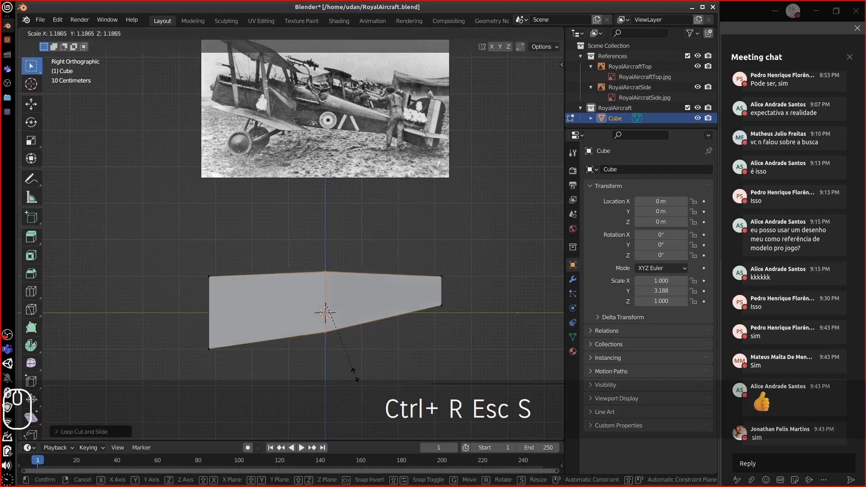
{"action": "left_click", "coordinate": [356, 347]}
- Lower the new loop until its top is level with the block's top edge, and slide it toward the positive Y end
{"action": "key", "text": "g"}
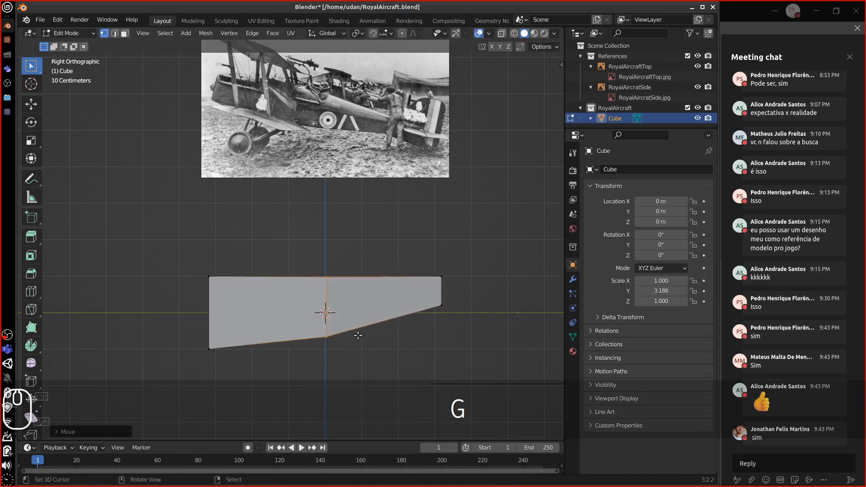
{"action": "key", "text": "g"}
{"action": "key", "text": "g"}
{"action": "left_click", "coordinate": [387, 334]}
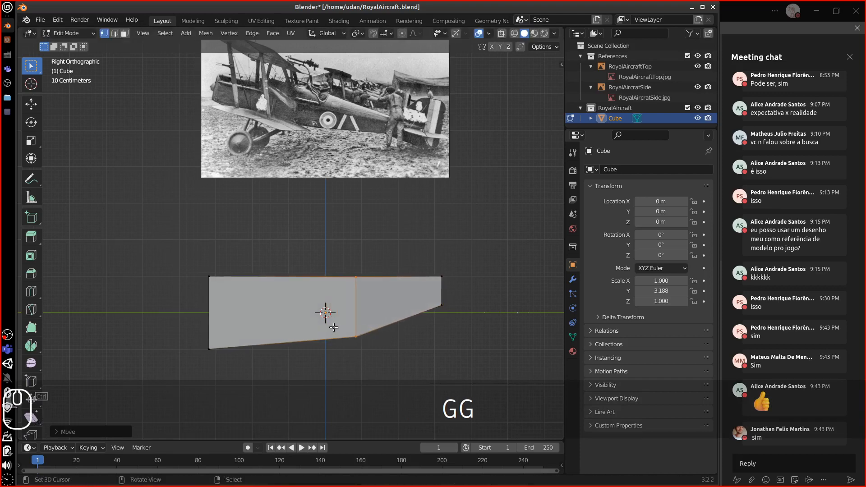
- Add a centred loop cut in the longer section on the negative Y side and scale the loop down to about 0.9
{"action": "key", "text": "ctrl+r"}
{"action": "left_click", "coordinate": [306, 287]}
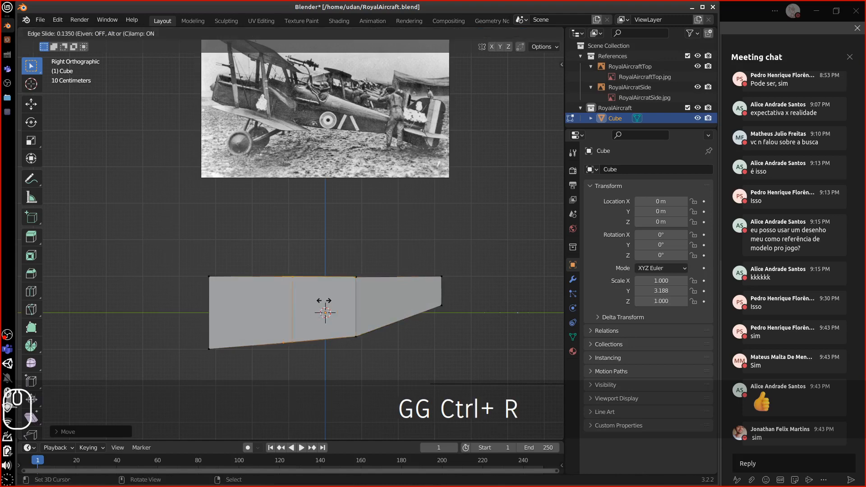
{"action": "key", "text": "Escape"}
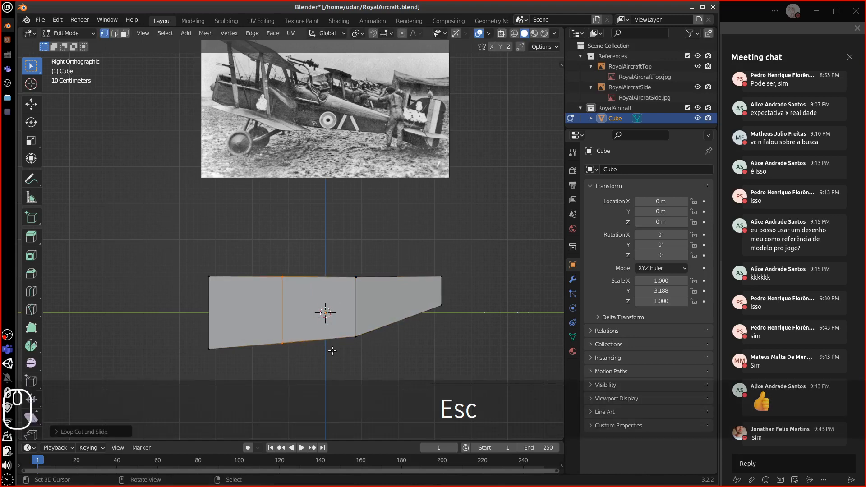
{"action": "key", "text": "s"}
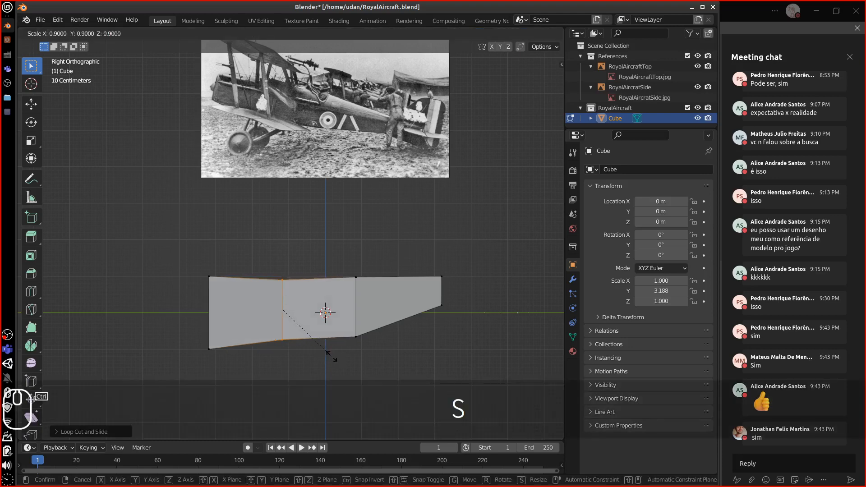
{"action": "left_click", "coordinate": [331, 356]}
- Raise the selected loop about 0.06 m along the Z axis, level with the block's top edge
{"action": "key", "text": "g"}
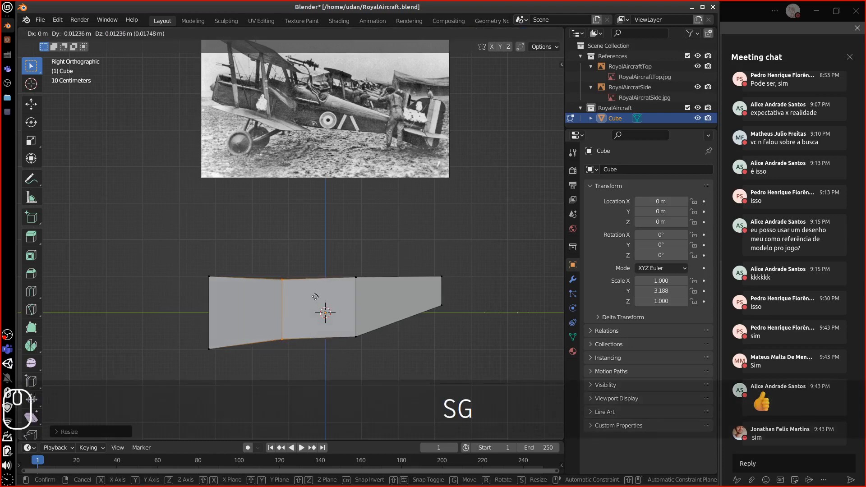
{"action": "key", "text": "z"}
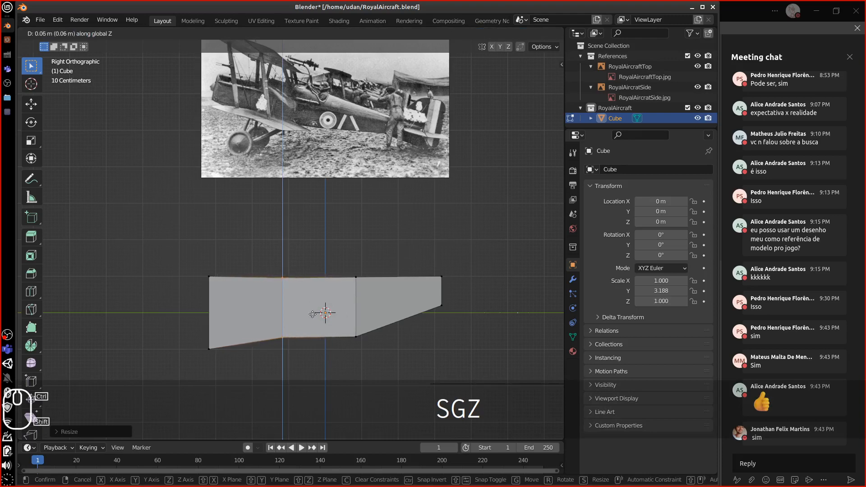
{"action": "left_click", "coordinate": [314, 313]}
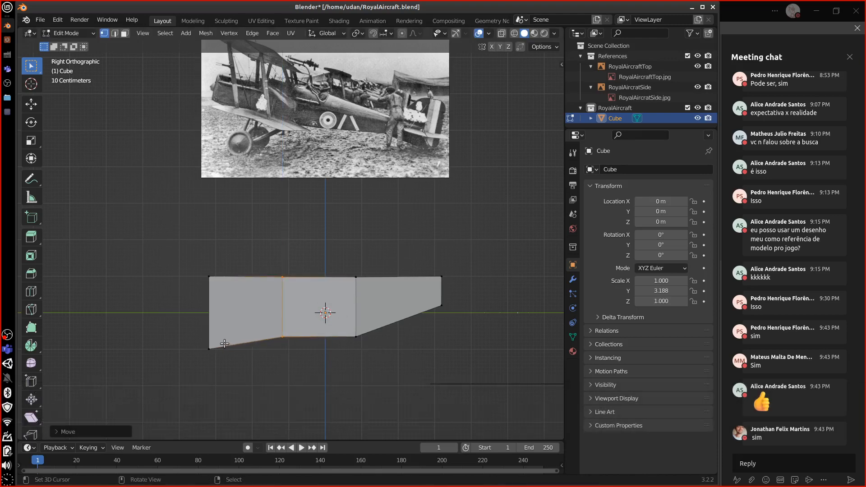
- Turn on X-ray display for the mesh and clear the vertex selection
{"action": "left_click", "coordinate": [225, 343]}
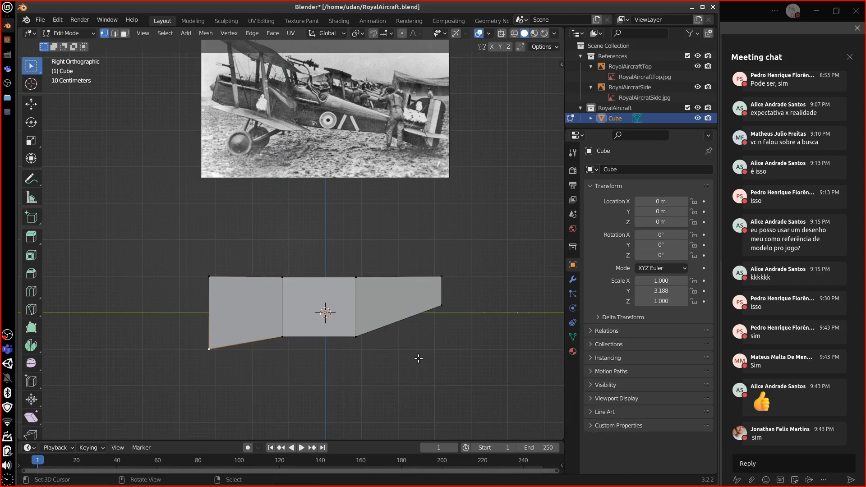
{"action": "left_click", "coordinate": [501, 33]}
{"action": "left_click", "coordinate": [278, 318]}
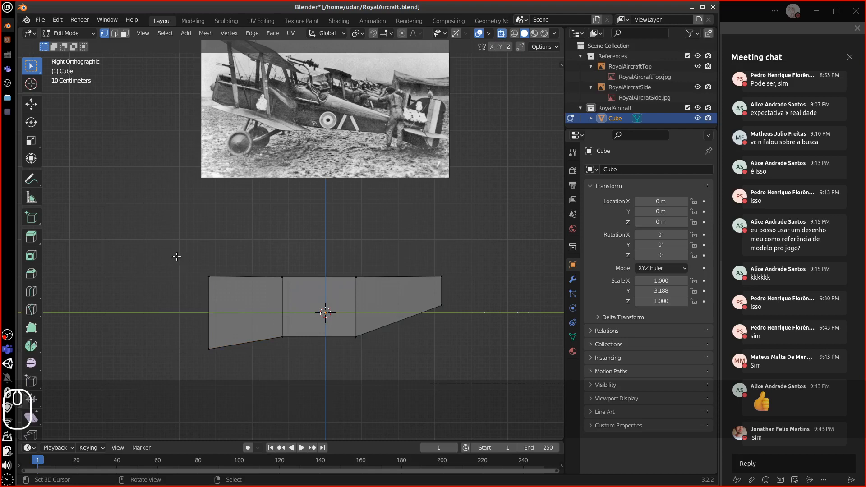
- Select all vertices of the negative Y end, scale that end face down and raise it level with the top edge
{"action": "key", "text": "b"}
{"action": "left_click_drag", "start_coordinate": [176, 256], "coordinate": [257, 380]}
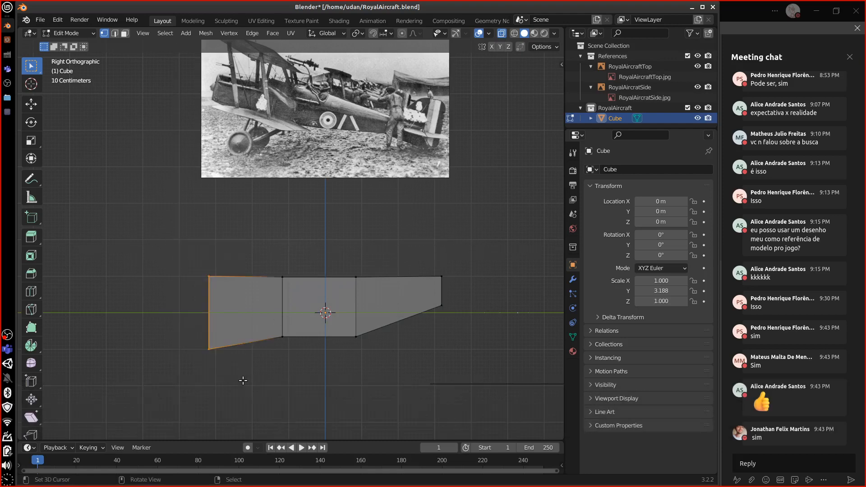
{"action": "key", "text": "s"}
{"action": "left_click", "coordinate": [236, 345]}
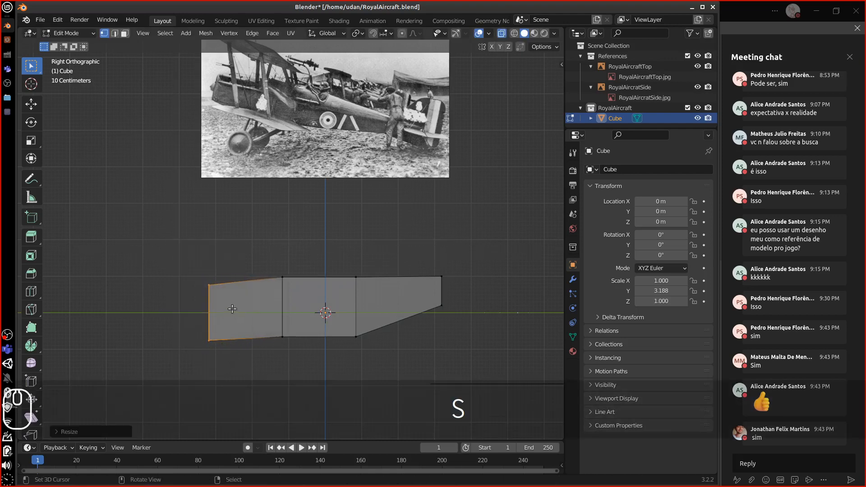
{"action": "key", "text": "g"}
{"action": "left_click", "coordinate": [232, 298]}
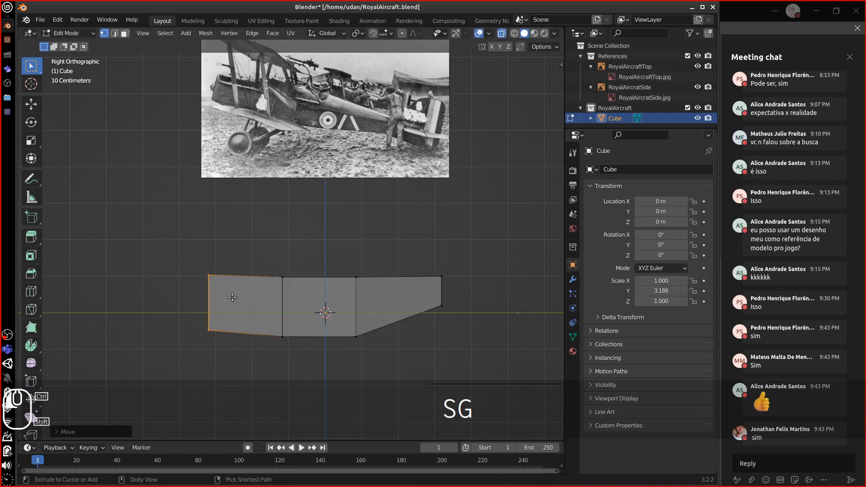
{"action": "key", "text": "s"}
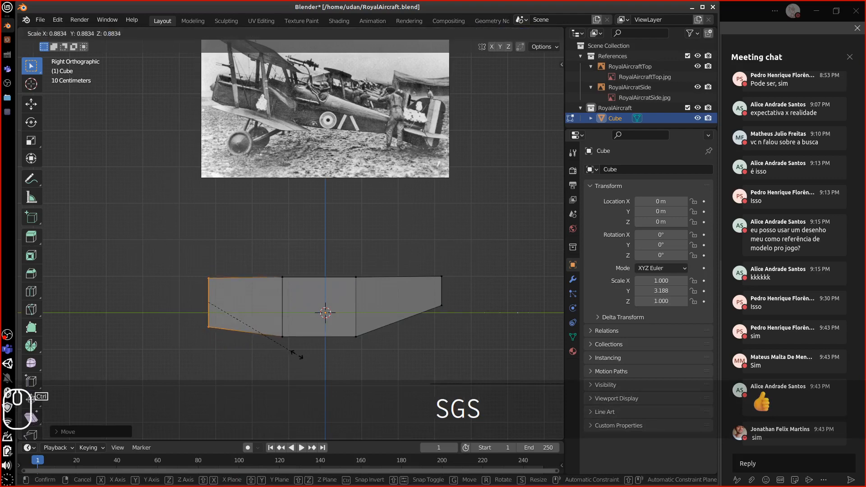
{"action": "left_click", "coordinate": [291, 349]}
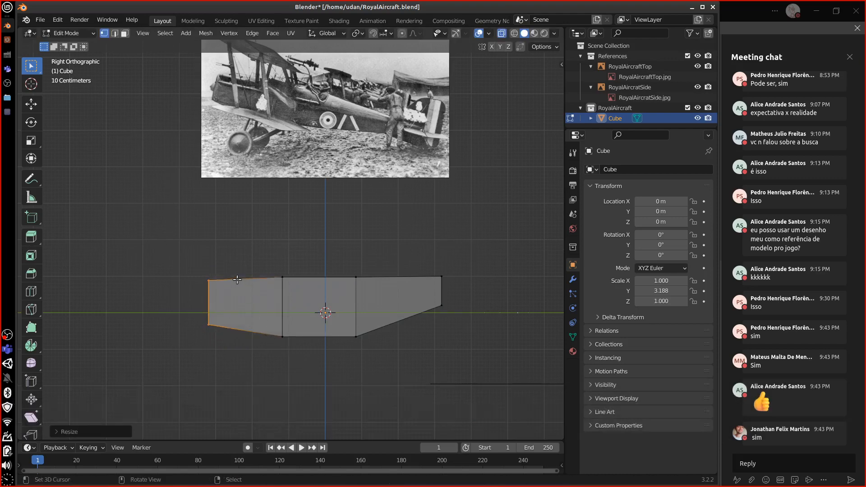
{"action": "key", "text": "g"}
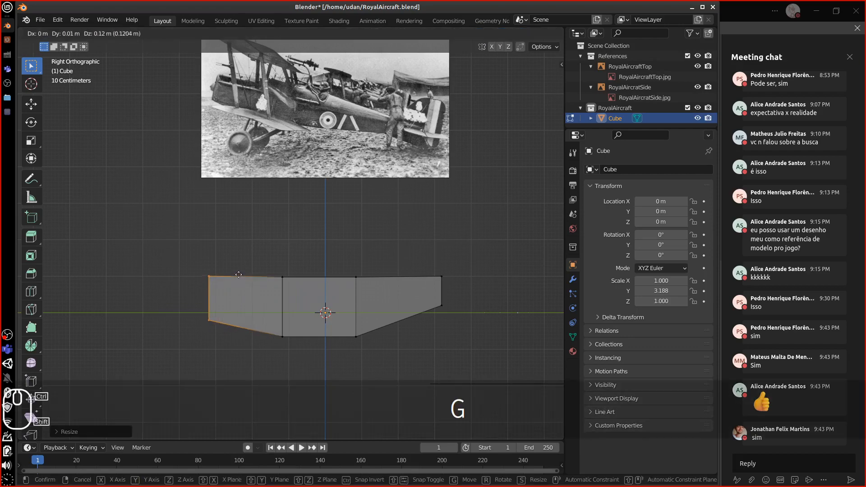
{"action": "left_click", "coordinate": [237, 275]}
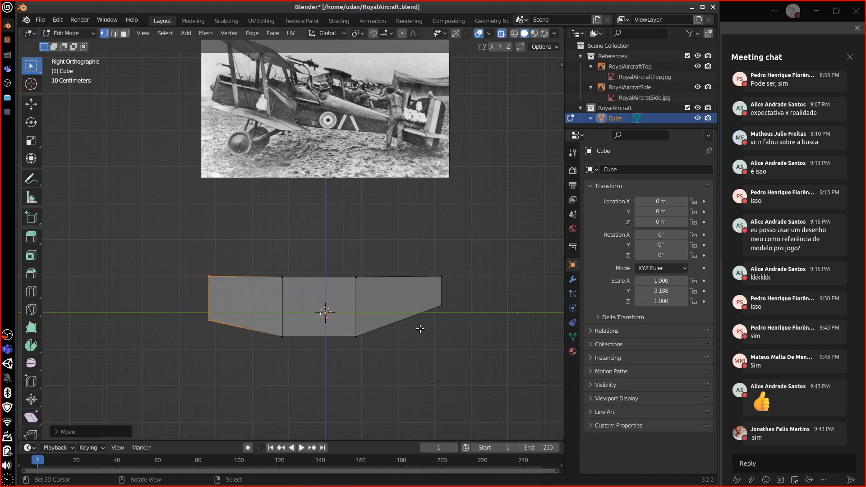
- In the right side view, add a loop cut close to the block's negative Y end
{"action": "middle_click_drag", "start_coordinate": [420, 329], "coordinate": [396, 334]}
{"action": "key", "text": "1"}
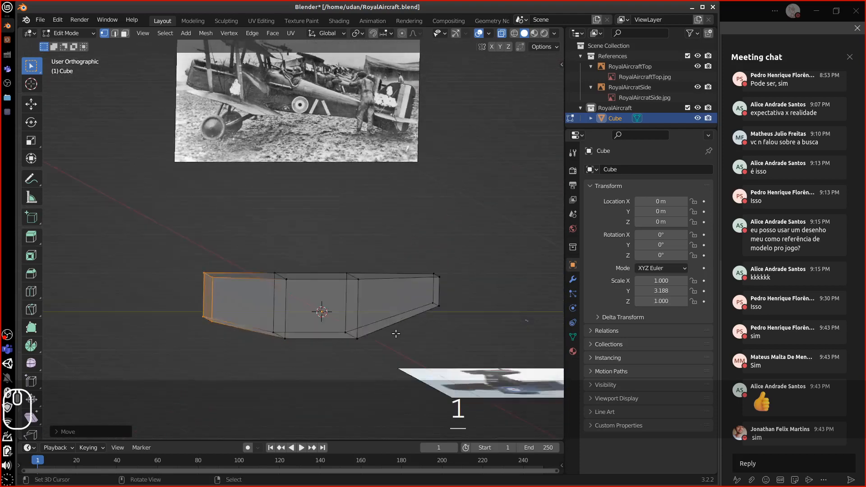
{"action": "key", "text": "3"}
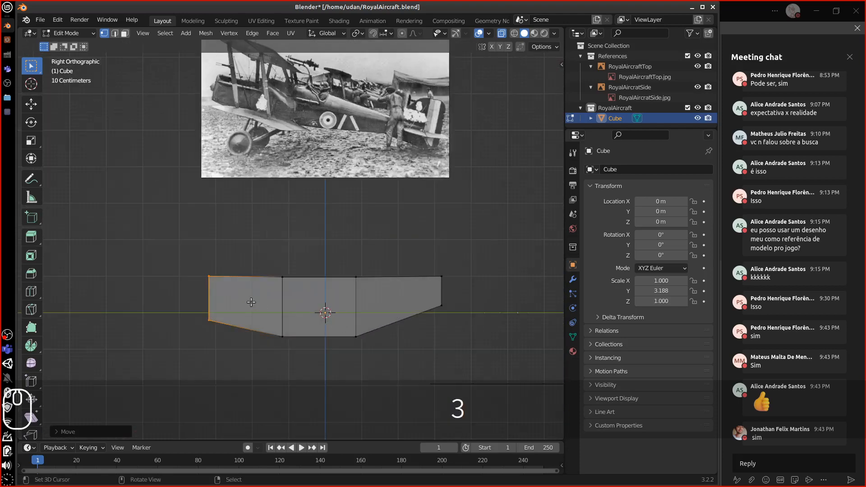
{"action": "key", "text": "ctrl+r"}
{"action": "left_click", "coordinate": [239, 299]}
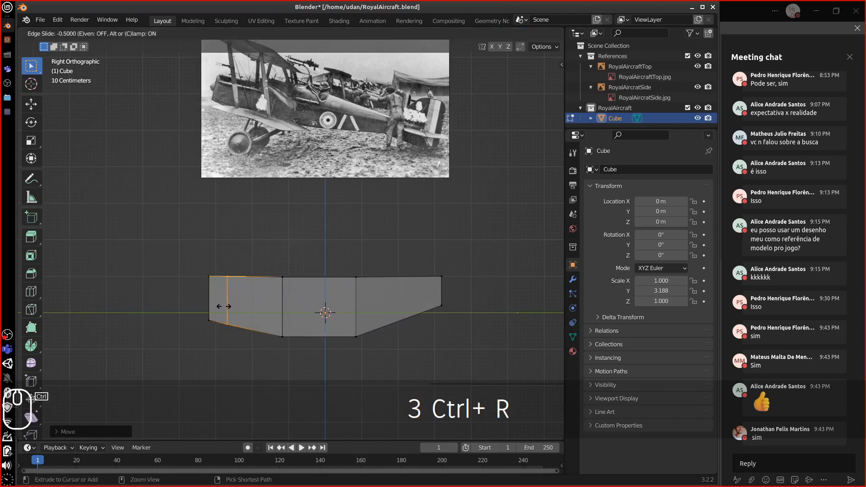
{"action": "left_click", "coordinate": [220, 306]}
{"action": "key", "text": "super"}
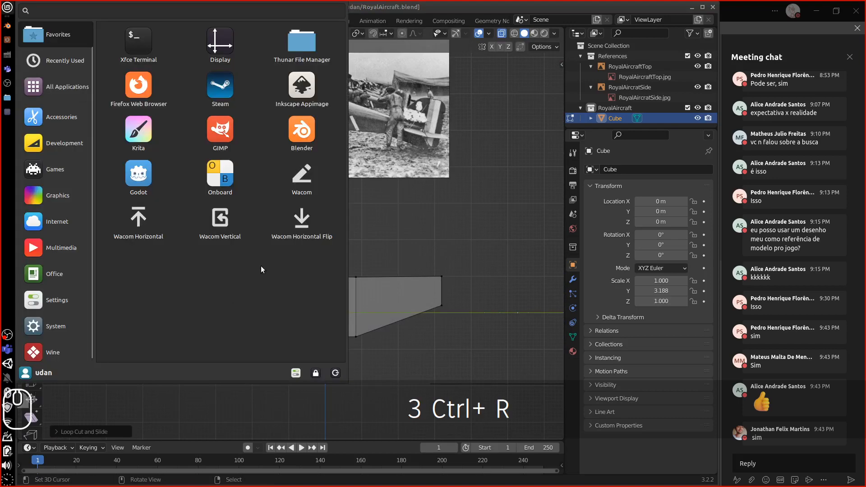
{"action": "key", "text": "Escape"}
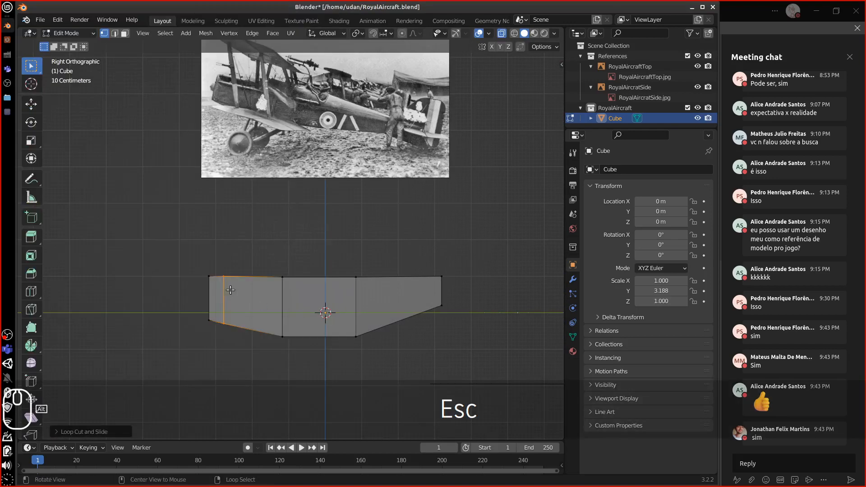
- Scale down the negative Y end face slightly, and move it inward and up to the level of the top edge
{"action": "left_click", "coordinate": [208, 293], "text": "alt"}
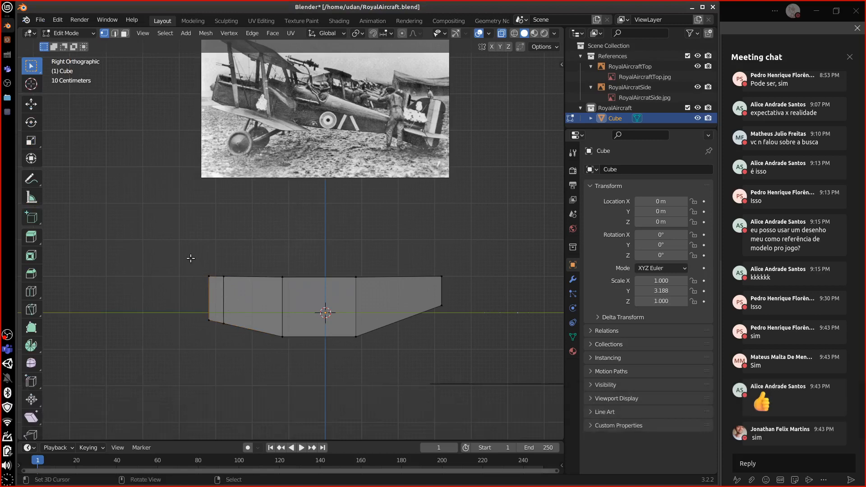
{"action": "key", "text": "b"}
{"action": "left_click_drag", "start_coordinate": [189, 257], "coordinate": [221, 336]}
{"action": "key", "text": "s"}
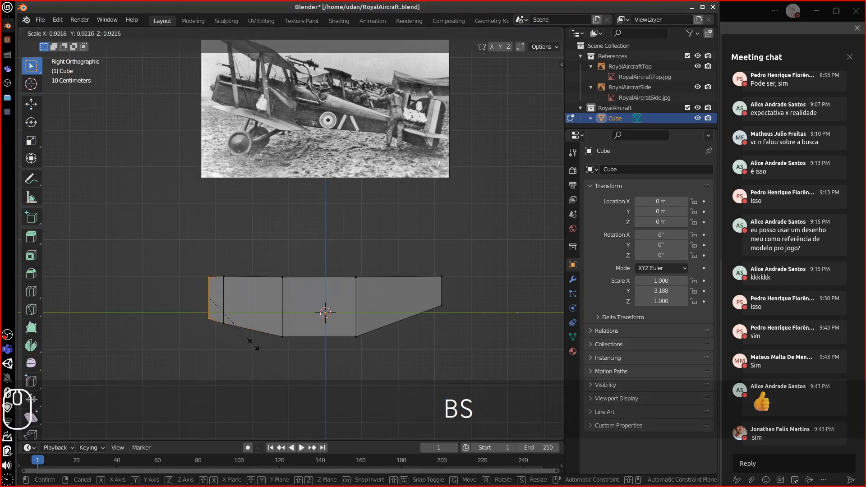
{"action": "left_click", "coordinate": [247, 341]}
{"action": "key", "text": "g"}
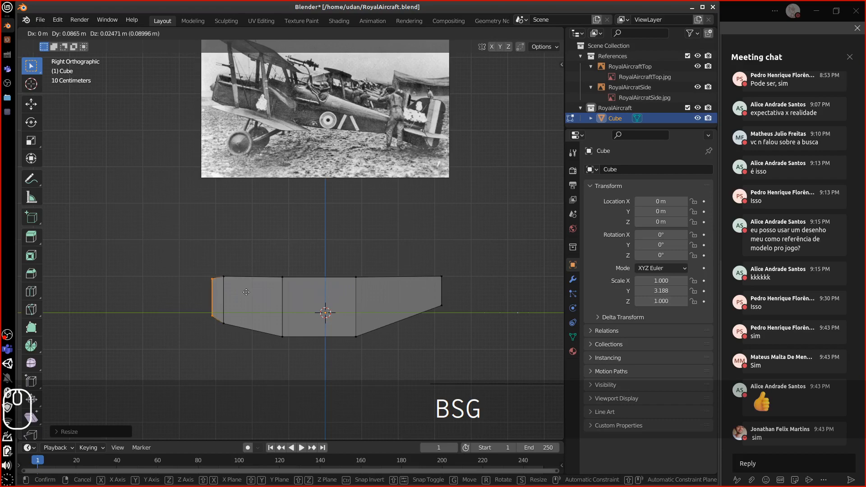
{"action": "left_click", "coordinate": [246, 292]}
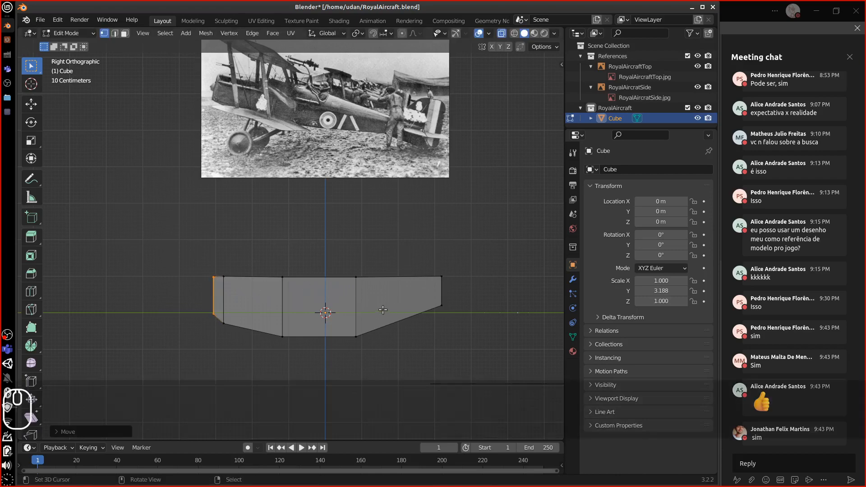
- Add a centred loop cut running lengthwise along the middle of the fuselage's top and underside
{"action": "middle_click_drag", "start_coordinate": [383, 310], "coordinate": [361, 277]}
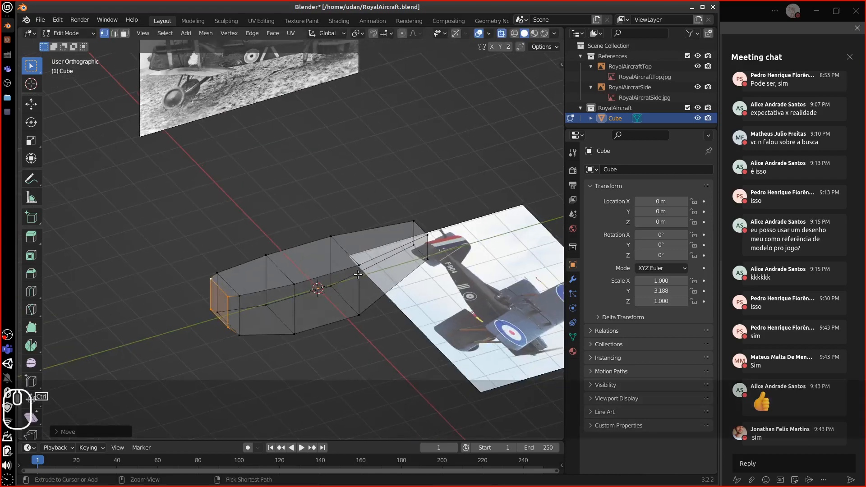
{"action": "key", "text": "ctrl+r"}
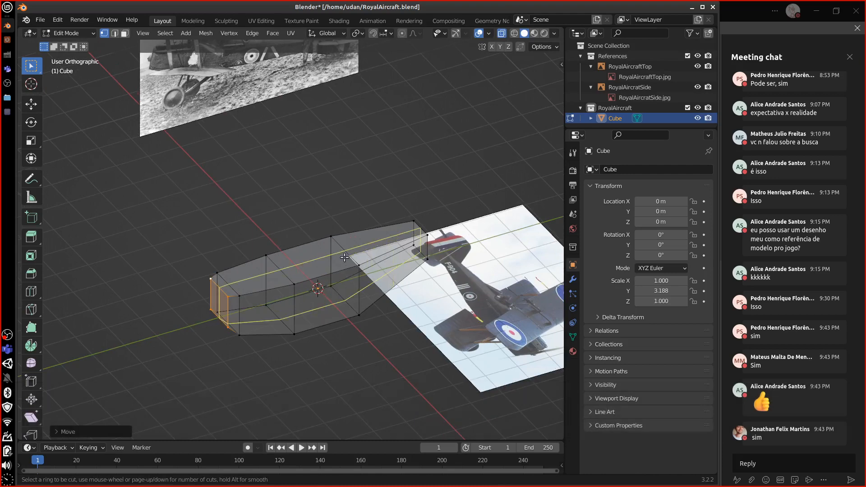
{"action": "left_click", "coordinate": [345, 257]}
{"action": "key", "text": "Escape"}
- Extrude the two top faces of the fuselage's middle section in place and scale the new faces inward
{"action": "middle_click_drag", "start_coordinate": [443, 253], "coordinate": [369, 230]}
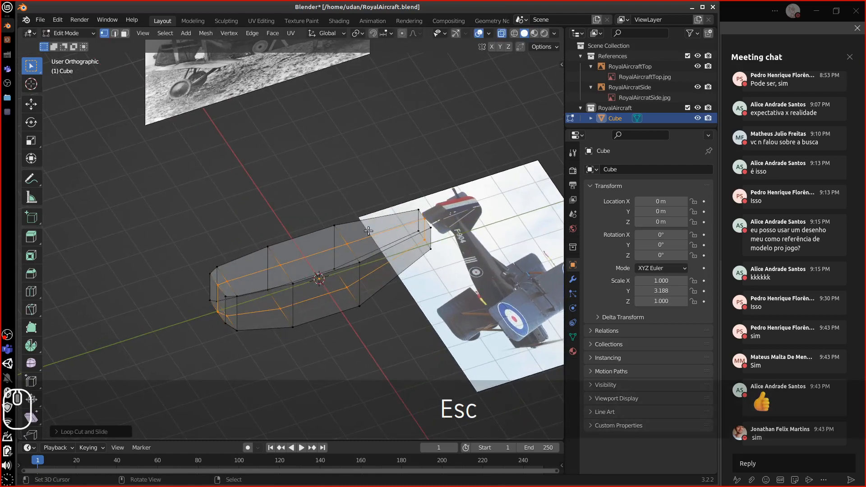
{"action": "key", "text": "3"}
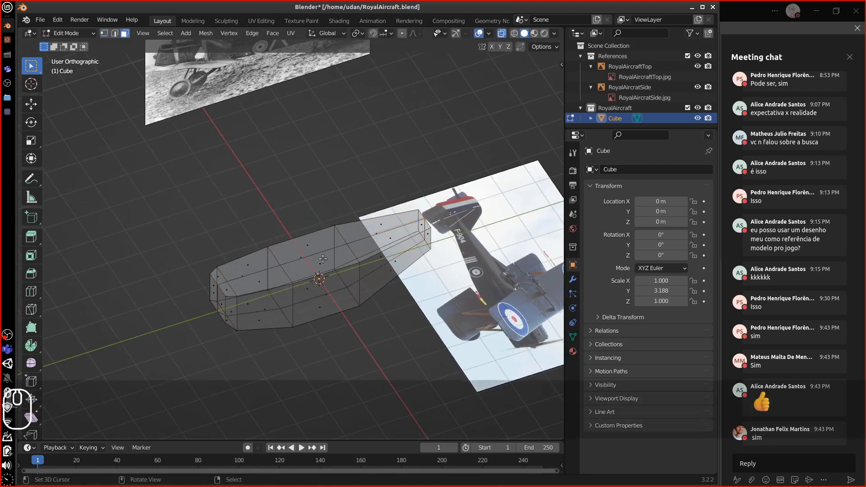
{"action": "left_click", "coordinate": [323, 259]}
{"action": "left_click", "coordinate": [306, 238], "text": "shift"}
{"action": "middle_click_drag", "start_coordinate": [356, 275], "coordinate": [374, 292]}
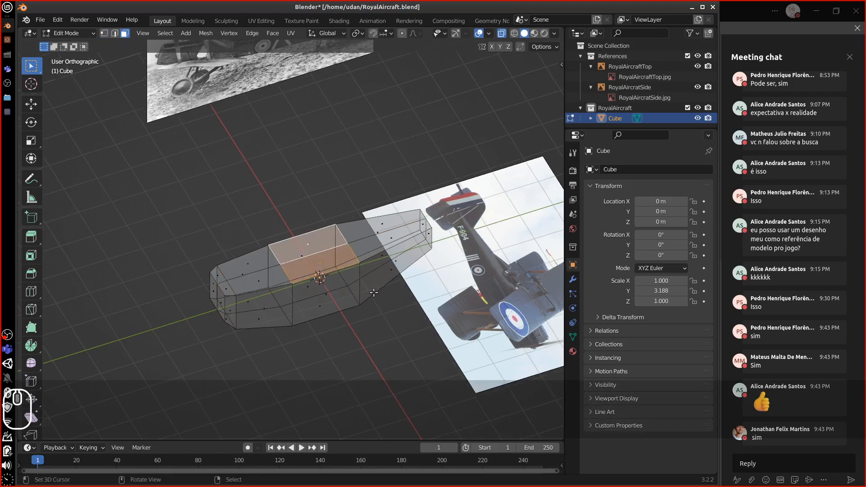
{"action": "key", "text": "e"}
{"action": "key", "text": "Escape"}
{"action": "key", "text": "s"}
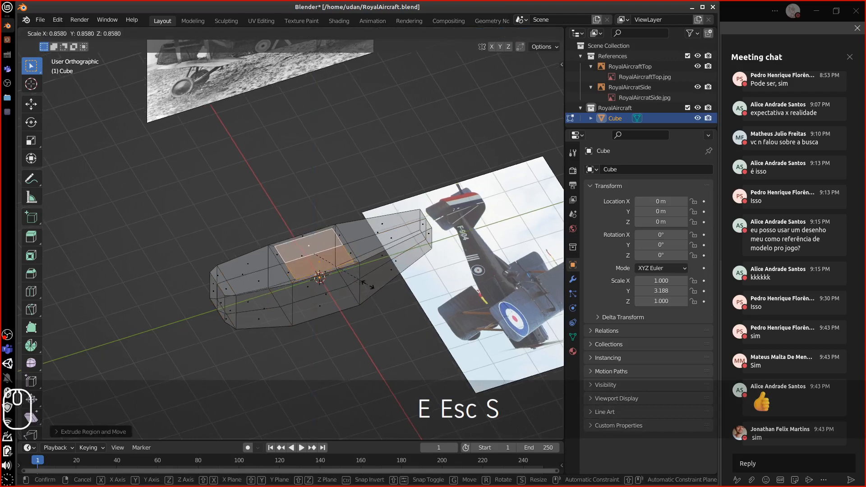
{"action": "left_click", "coordinate": [359, 269]}
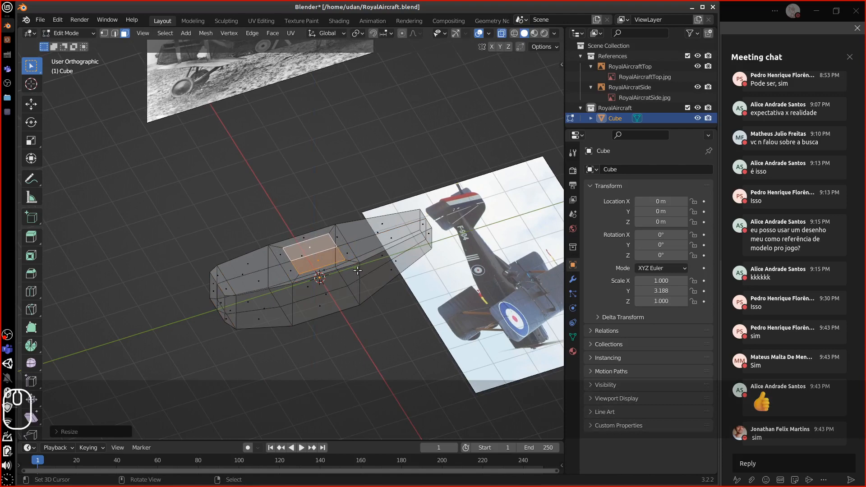
- Turn off X-ray display so the fuselage mesh shows as solid
{"action": "middle_click_drag", "start_coordinate": [358, 271], "coordinate": [368, 281]}
{"action": "key", "text": "equal"}
{"action": "key", "text": "equal"}
{"action": "key", "text": "equal"}
{"action": "key", "text": "equal"}
{"action": "key", "text": "equal"}
{"action": "key", "text": "equal"}
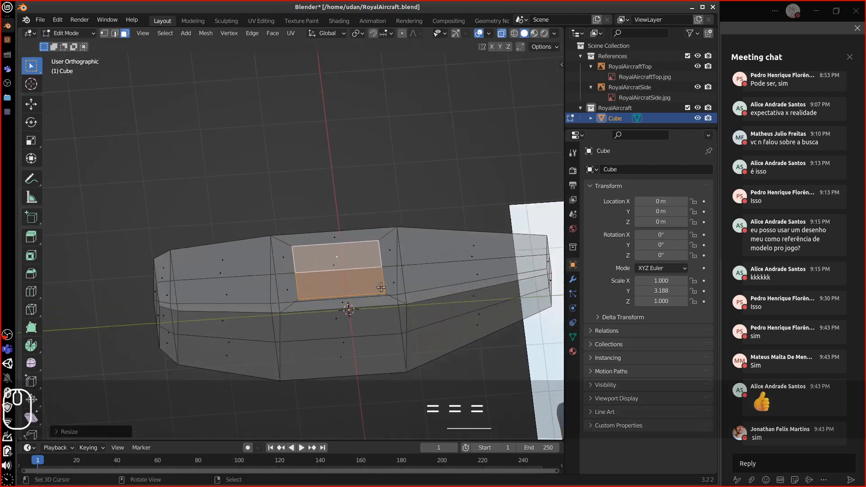
{"action": "left_click", "coordinate": [503, 35]}
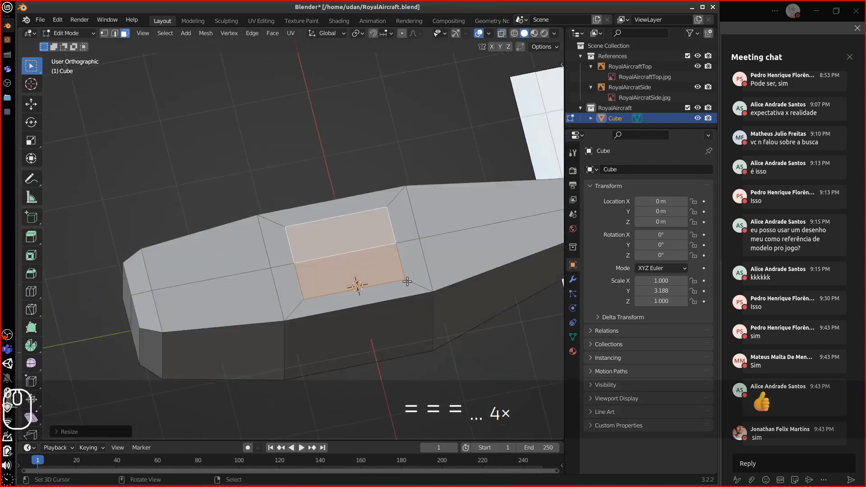
- Scale the four corner vertices of the inset cockpit faces to about 0.7 along Y, leaving the two centre-line vertices in place
{"action": "middle_click_drag", "start_coordinate": [407, 282], "coordinate": [420, 283]}
{"action": "left_click", "coordinate": [107, 33]}
{"action": "right_click", "coordinate": [373, 193]}
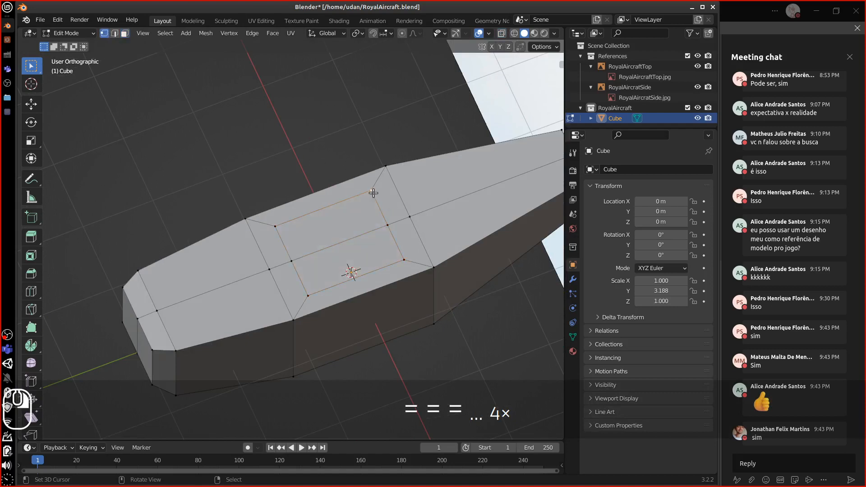
{"action": "right_click", "coordinate": [281, 227], "text": "shift"}
{"action": "right_click", "coordinate": [315, 294], "text": "shift"}
{"action": "right_click", "coordinate": [404, 260], "text": "shift"}
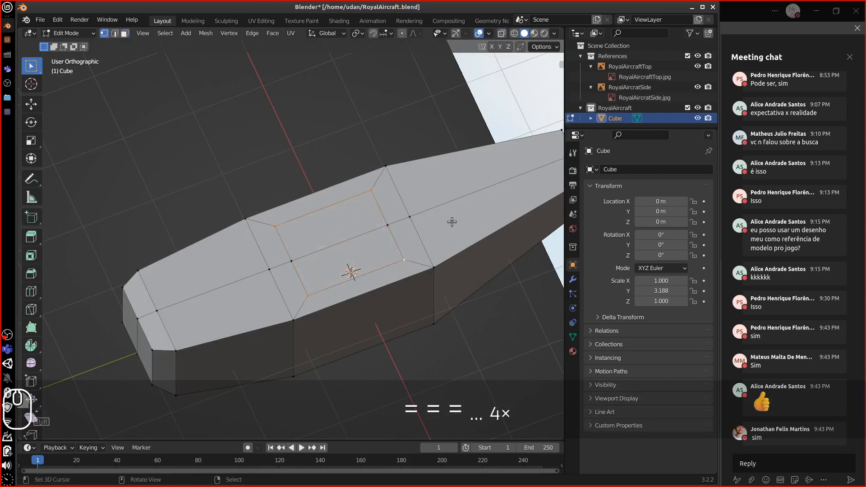
{"action": "key", "text": "s"}
{"action": "key", "text": "y"}
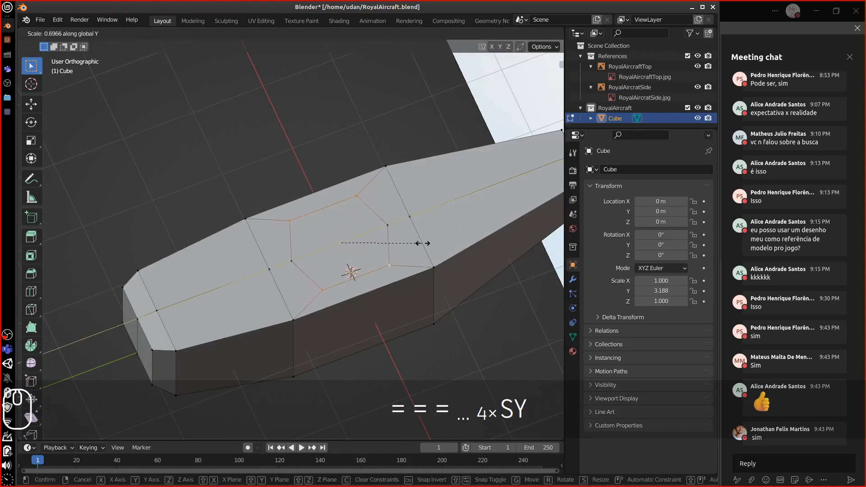
{"action": "left_click", "coordinate": [419, 239]}
- Select the six vertices of the hexagonal cockpit outline and extrude its faces down about 0.32 m into the fuselage
{"action": "right_click", "coordinate": [303, 224], "text": "shift"}
{"action": "right_click", "coordinate": [296, 262], "text": "shift"}
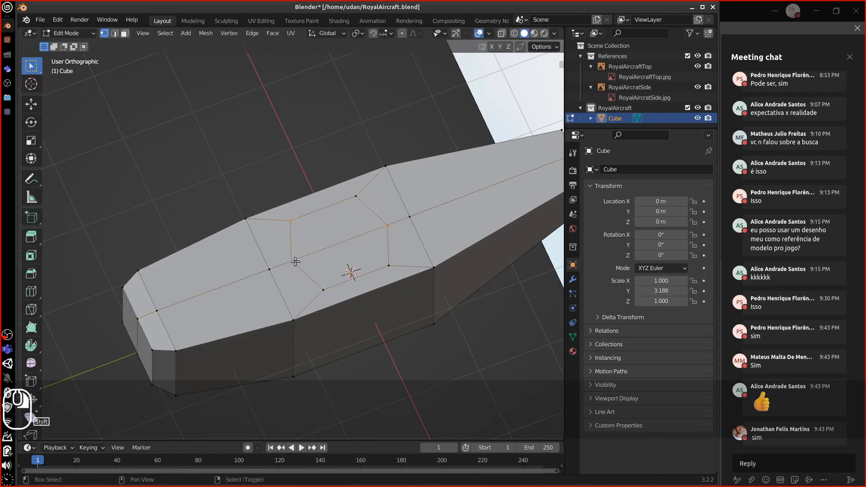
{"action": "right_click", "coordinate": [334, 286], "text": "shift"}
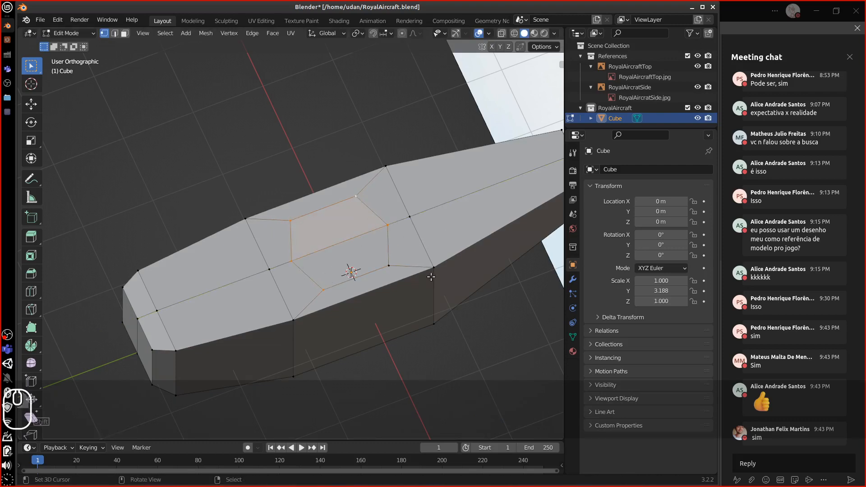
{"action": "right_click", "coordinate": [389, 264], "text": "shift"}
{"action": "middle_click_drag", "start_coordinate": [440, 264], "coordinate": [424, 254]}
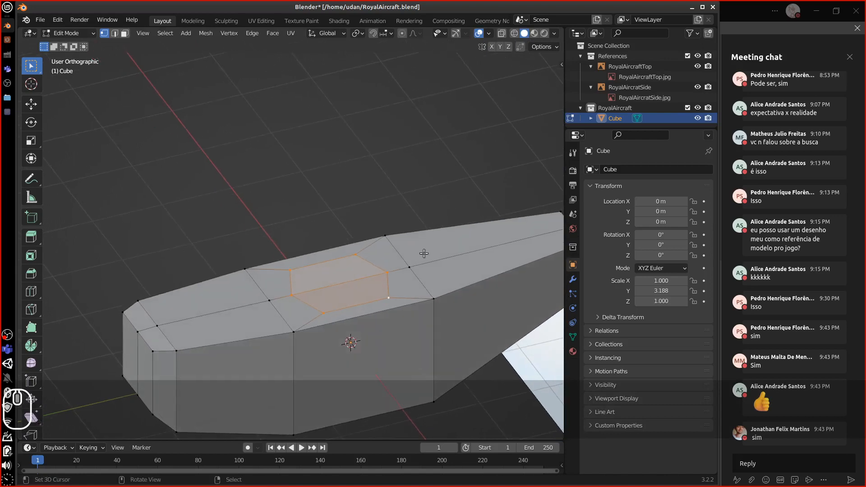
{"action": "key", "text": "e"}
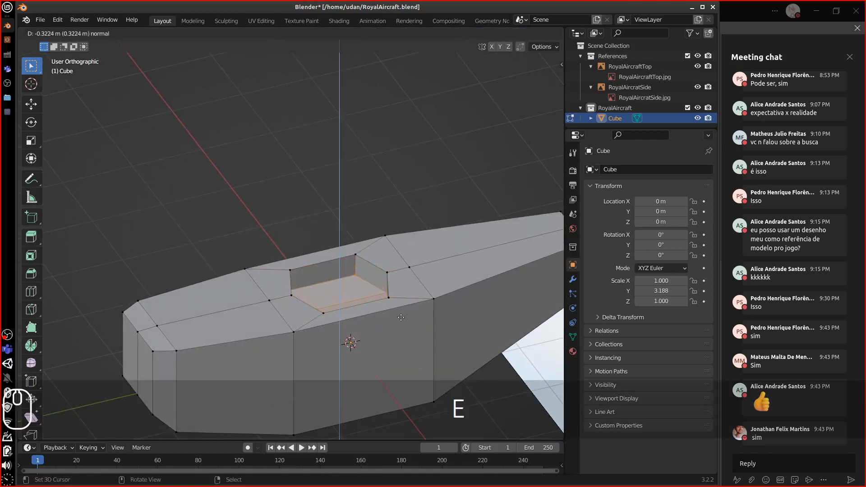
{"action": "left_click", "coordinate": [400, 321]}
- Scale the sunken cockpit floor inward to about 0.83 and return to Object Mode
{"action": "key", "text": "s"}
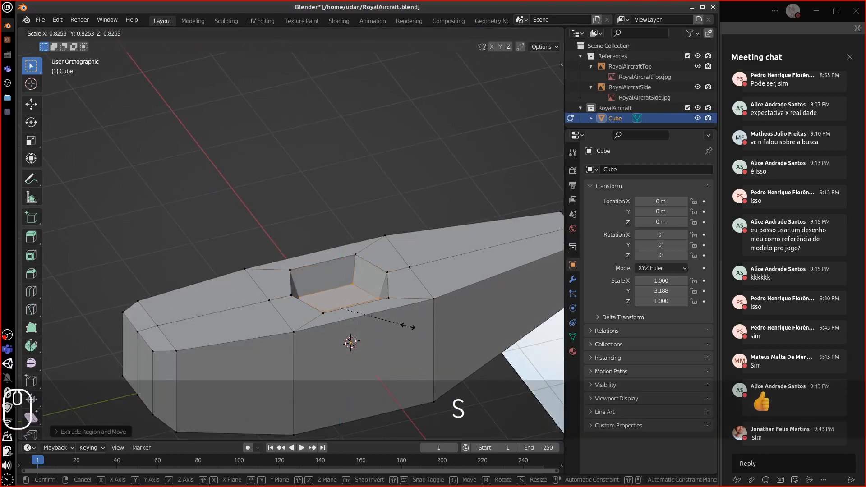
{"action": "left_click", "coordinate": [404, 326]}
{"action": "middle_click_drag", "start_coordinate": [440, 321], "coordinate": [500, 337]}
{"action": "key", "text": "Tab"}
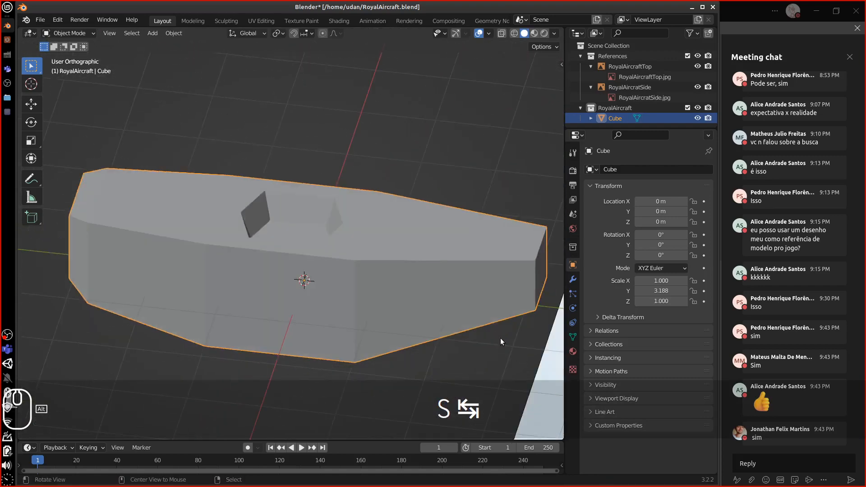
- Move the four side corner vertices of the fuselage's positive Y end slightly inward along Y, leaving the centre edge protruding
{"action": "key", "text": "7"}
{"action": "middle_click_drag", "start_coordinate": [389, 204], "coordinate": [465, 350], "text": "shift"}
{"action": "key", "text": "Tab"}
{"action": "middle_click_drag", "start_coordinate": [376, 183], "coordinate": [396, 261]}
{"action": "middle_click_drag", "start_coordinate": [418, 230], "coordinate": [389, 323]}
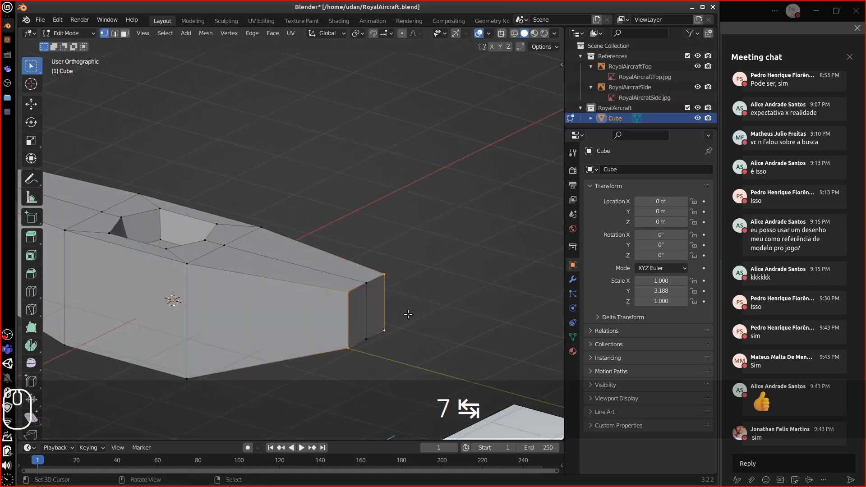
{"action": "key", "text": "7"}
{"action": "key", "text": "g"}
{"action": "key", "text": "y"}
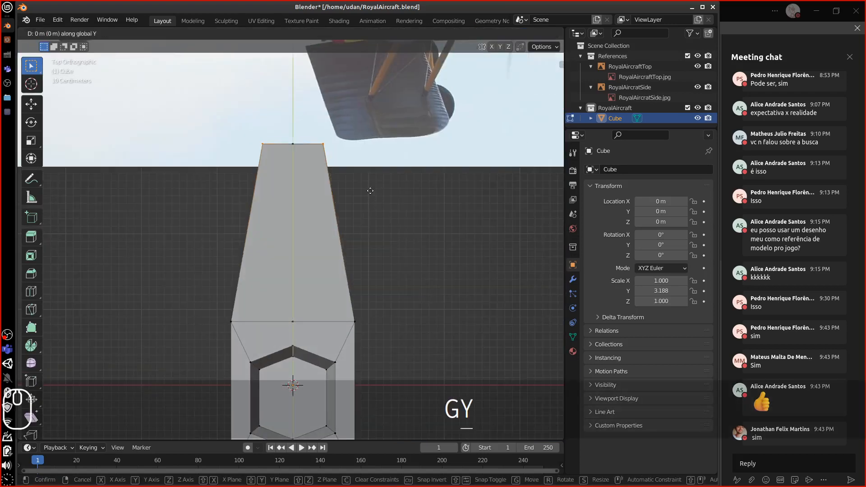
{"action": "left_click", "coordinate": [369, 203]}
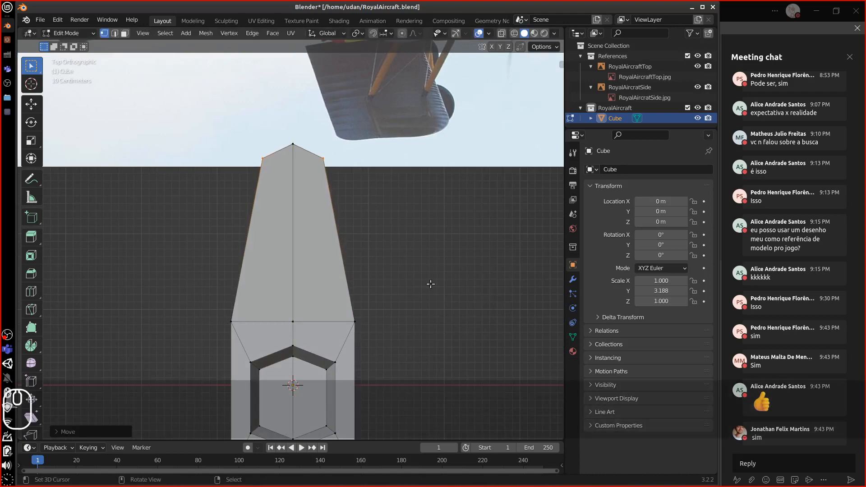
{"action": "middle_click_drag", "start_coordinate": [371, 211], "coordinate": [426, 310]}
{"action": "key", "text": "KP_7"}
{"action": "middle_click_drag", "start_coordinate": [406, 291], "coordinate": [352, 359]}
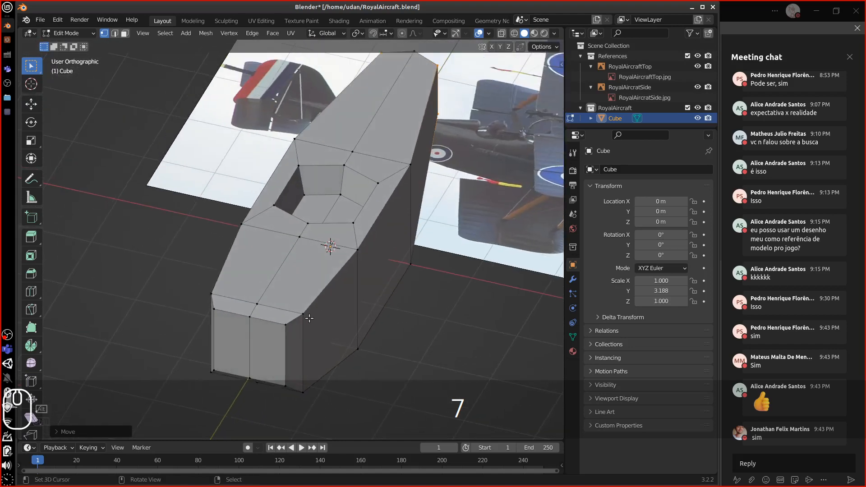
{"action": "scroll", "coordinate": [351, 359], "scroll_direction": "down", "scroll_amount": 2, "text": "shift"}
{"action": "left_click", "coordinate": [305, 359], "text": "shift"}
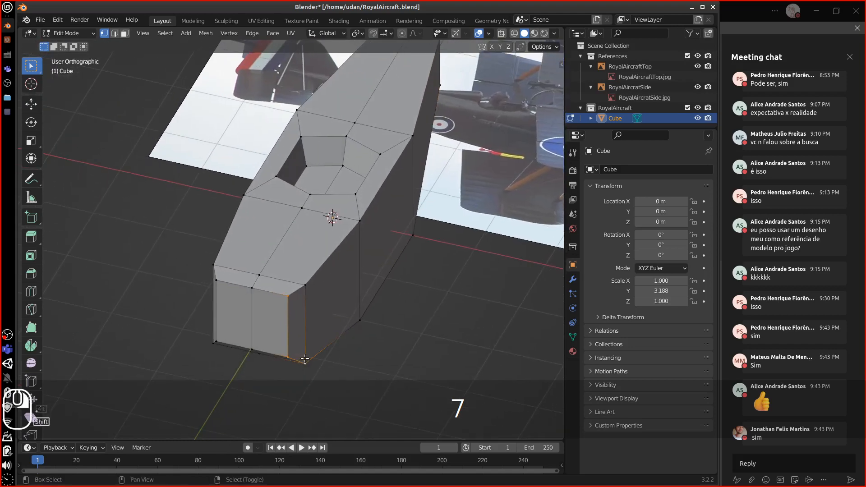
{"action": "left_click", "coordinate": [289, 298], "text": "shift"}
{"action": "left_click", "coordinate": [305, 286], "text": "shift"}
{"action": "left_click_drag", "start_coordinate": [287, 322], "coordinate": [318, 323], "text": "alt"}
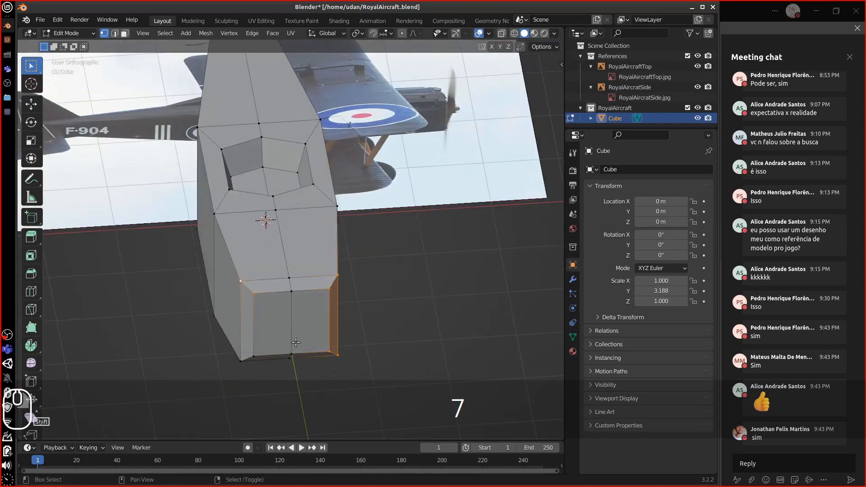
- Move the eight side vertices at the fuselage's negative Y end about 0.066 m inward along Y, leaving the centre vertices in place
{"action": "left_click", "coordinate": [254, 300]}
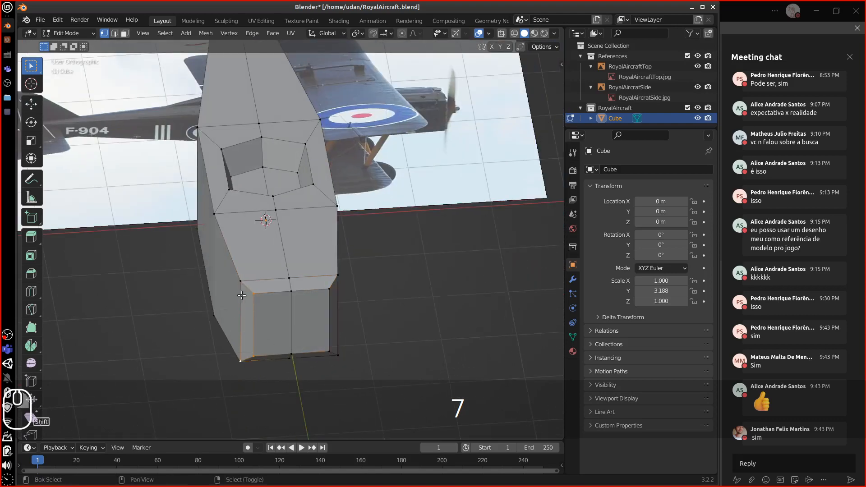
{"action": "right_click", "coordinate": [257, 294], "text": "shift"}
{"action": "left_click_drag", "start_coordinate": [391, 314], "coordinate": [351, 331], "text": "alt"}
{"action": "right_click", "coordinate": [267, 311], "text": "shift"}
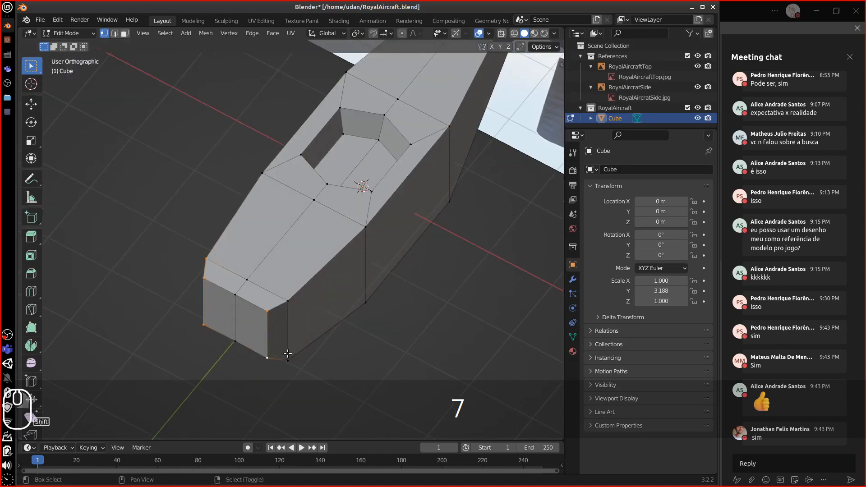
{"action": "right_click", "coordinate": [288, 356], "text": "shift"}
{"action": "right_click", "coordinate": [288, 302], "text": "shift"}
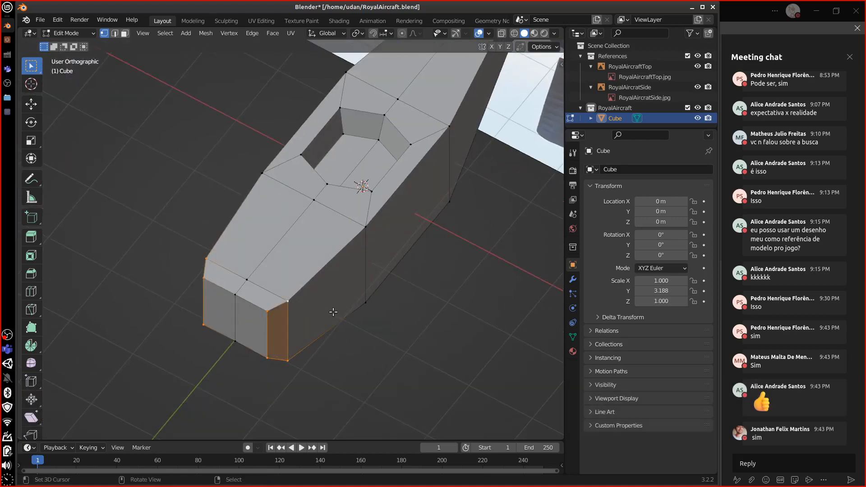
{"action": "key", "text": "KP_7"}
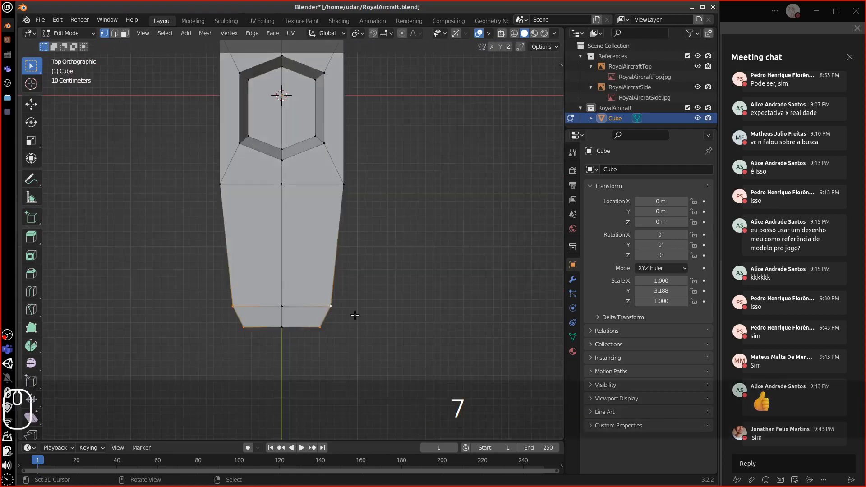
{"action": "key", "text": "g"}
{"action": "key", "text": "y"}
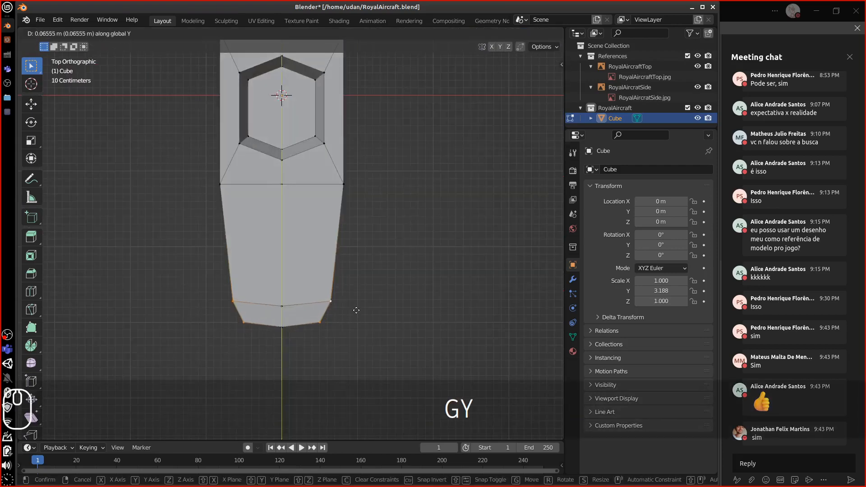
{"action": "left_click", "coordinate": [356, 310]}
{"action": "key", "text": "Tab"}
{"action": "left_click_drag", "start_coordinate": [375, 316], "coordinate": [528, 288], "text": "alt"}
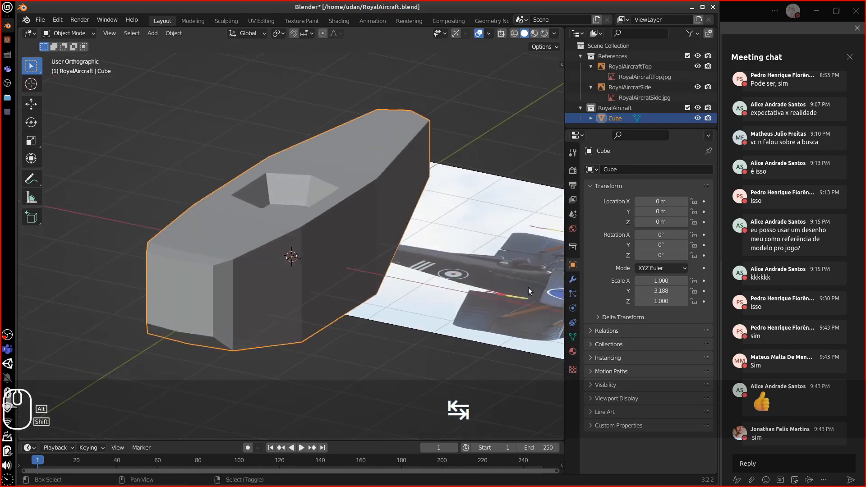
- Try setting the fuselage object's Y scale to 1 and undo it
{"action": "left_click", "coordinate": [562, 65]}
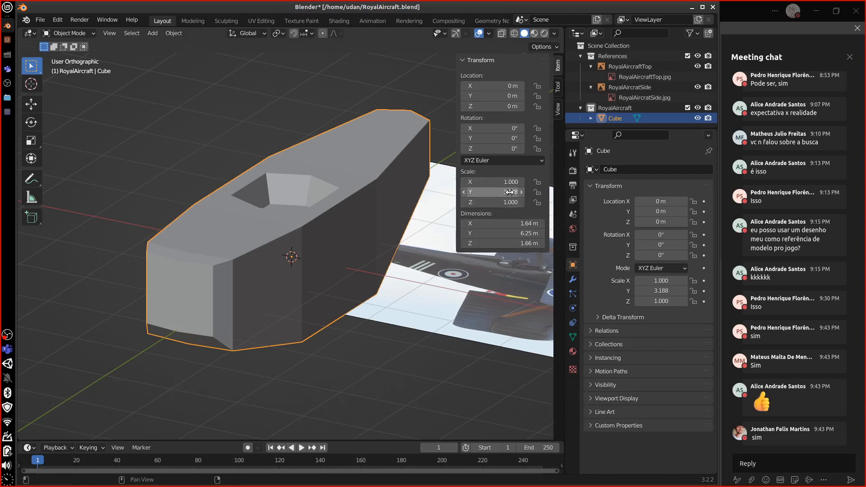
{"action": "left_click", "coordinate": [517, 195]}
{"action": "type", "text": "1"}
{"action": "key", "text": "Return"}
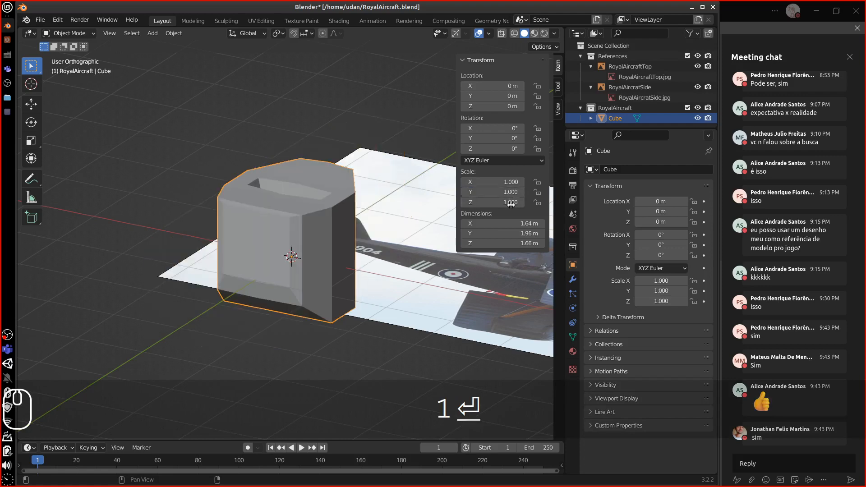
{"action": "middle_click_drag", "start_coordinate": [431, 321], "coordinate": [388, 372]}
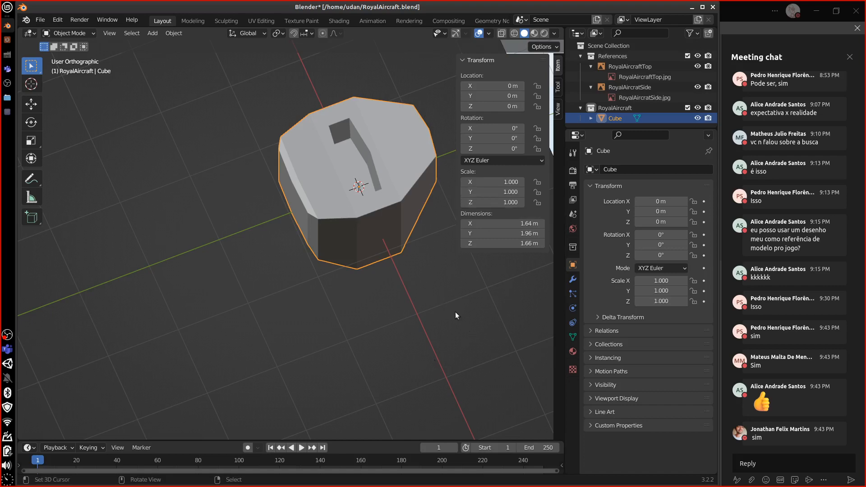
{"action": "key", "text": "ctrl+z"}
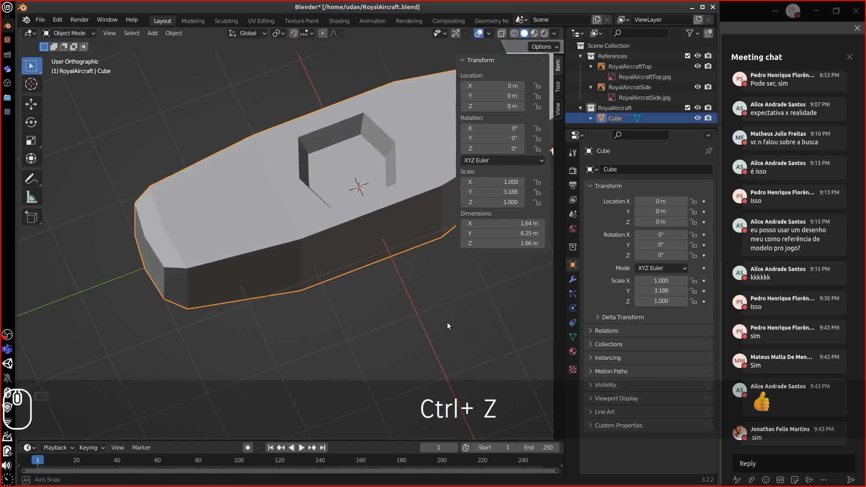
{"action": "middle_click_drag", "start_coordinate": [448, 322], "coordinate": [380, 359]}
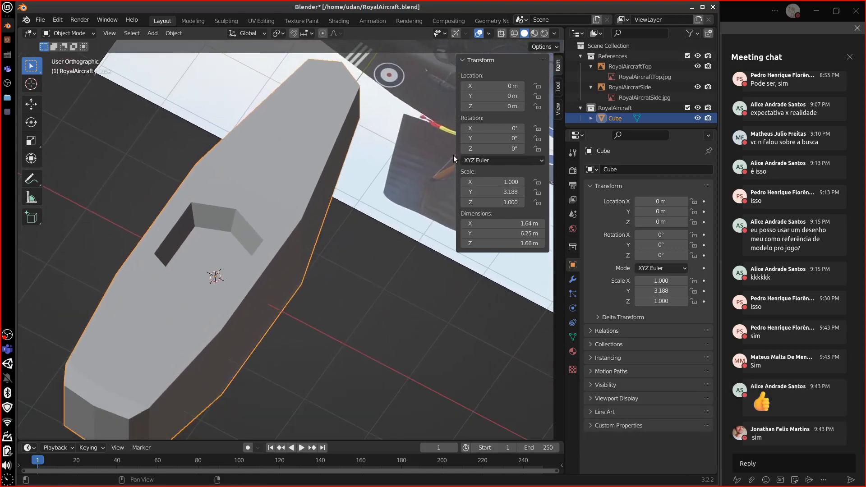
{"action": "left_click_drag", "start_coordinate": [456, 152], "coordinate": [577, 152]}
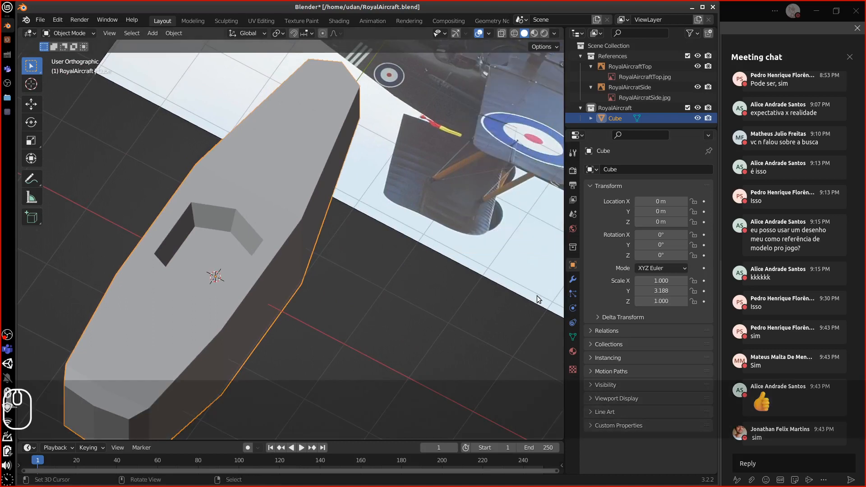
{"action": "left_click", "coordinate": [561, 52]}
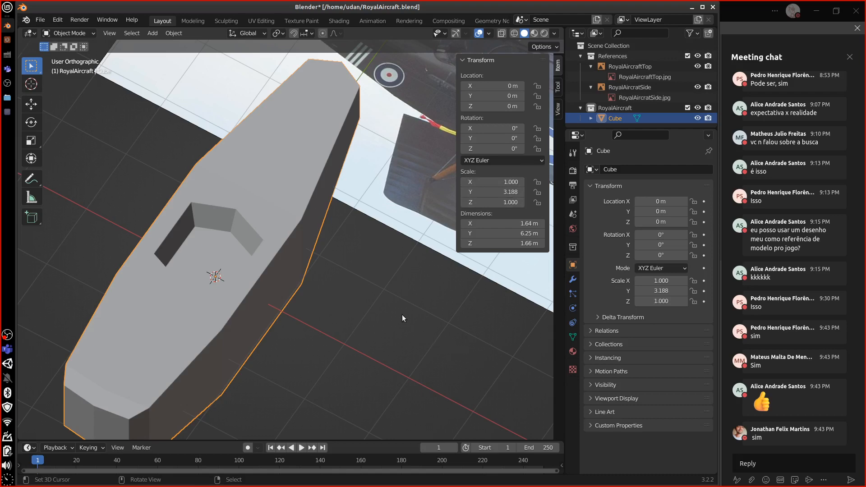
{"action": "middle_click_drag", "start_coordinate": [402, 315], "coordinate": [373, 323]}
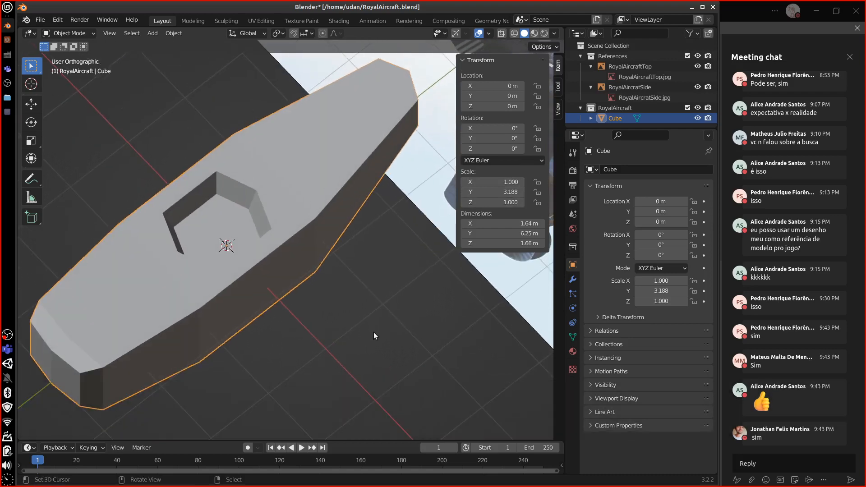
- Rotate the fuselage's entire mesh 180° in Edit Mode from the top view
{"action": "key", "text": "KP_7"}
{"action": "key", "text": "Tab"}
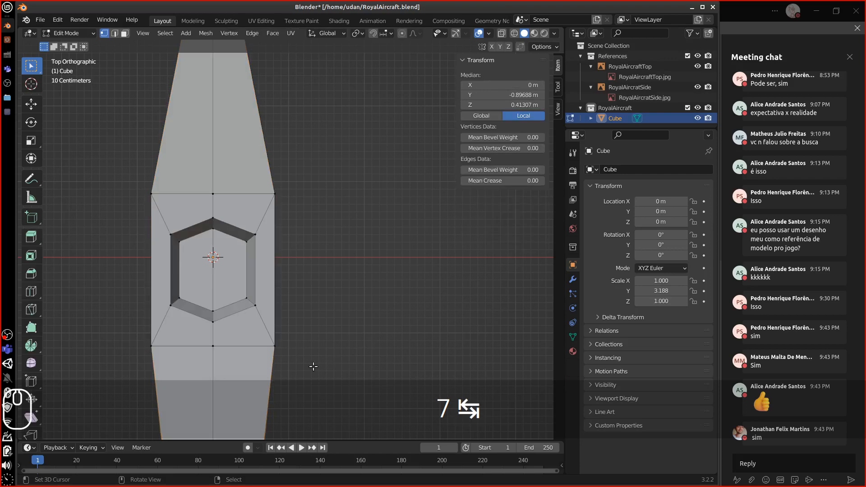
{"action": "key", "text": "a"}
{"action": "key", "text": "r"}
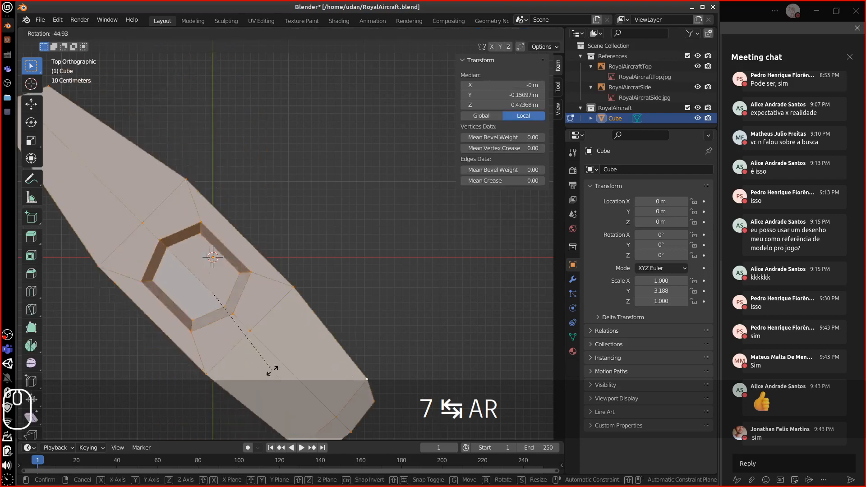
{"action": "left_click", "coordinate": [229, 155], "text": "ctrl"}
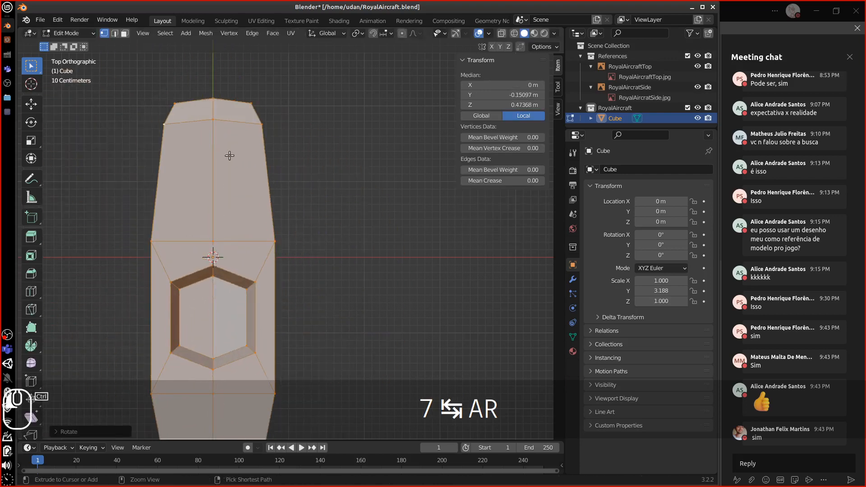
- Move the whole fuselage mesh along positive Y to centre the cockpit on the origin, and return to Object Mode
{"action": "key", "text": "g"}
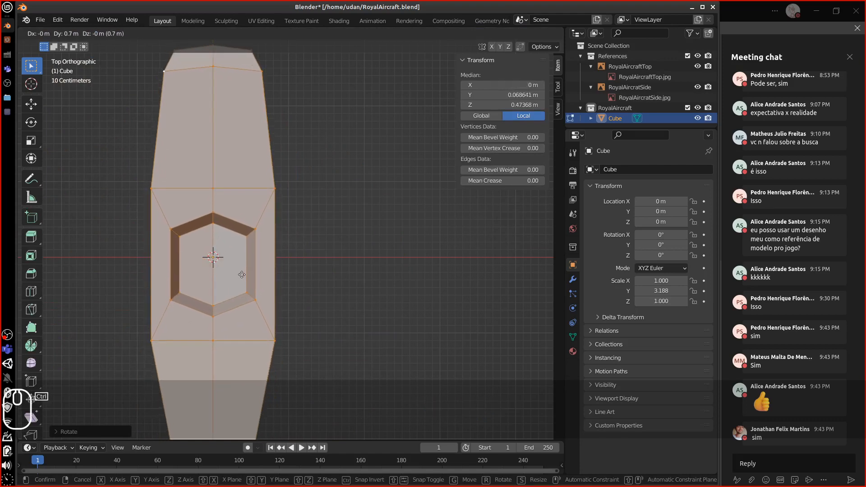
{"action": "left_click", "coordinate": [242, 273]}
{"action": "key", "text": "Tab"}
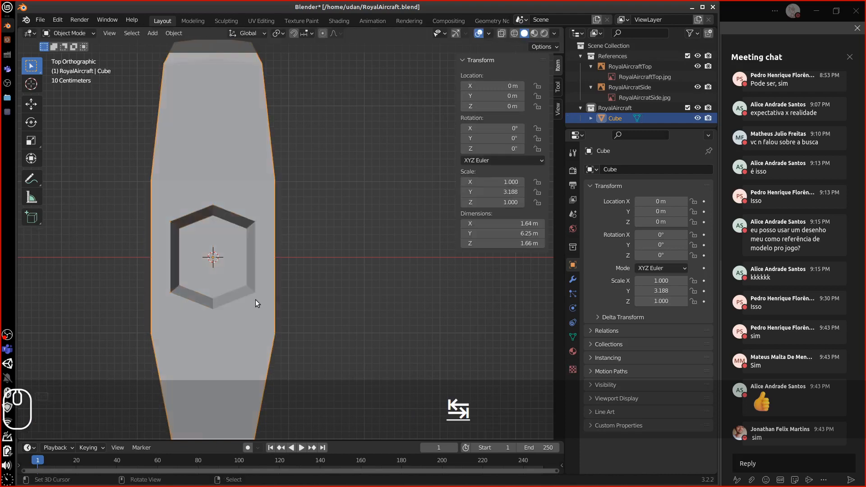
- Rotate the fuselage object -180° about Z and check its orientation against the side reference image
{"action": "key", "text": "r"}
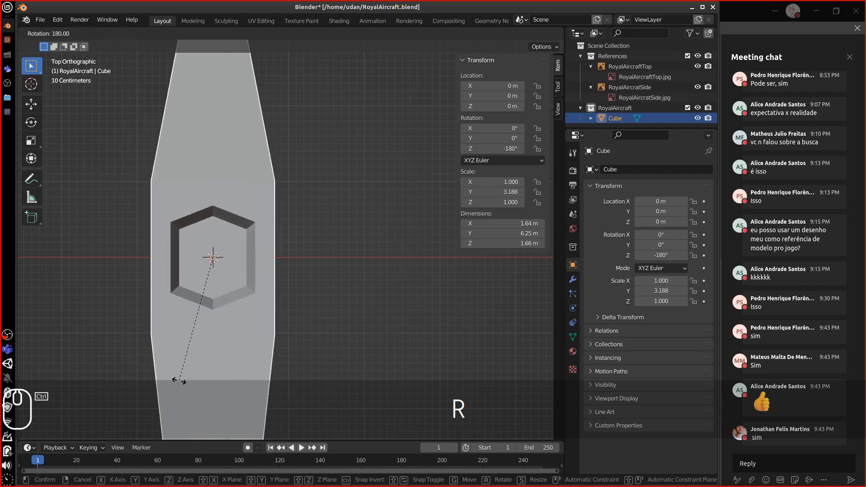
{"action": "left_click", "coordinate": [179, 380]}
{"action": "middle_click_drag", "start_coordinate": [358, 346], "coordinate": [328, 287]}
{"action": "key", "text": "KP_3"}
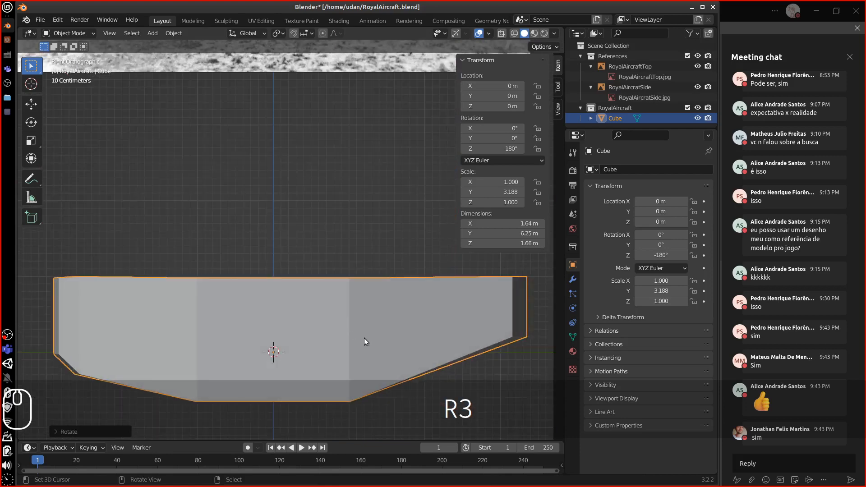
{"action": "scroll", "coordinate": [368, 337], "scroll_direction": "down", "scroll_amount": 3}
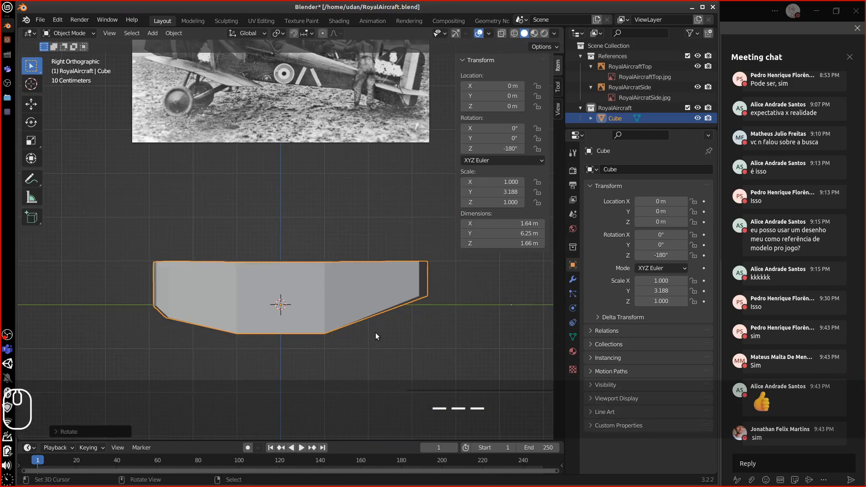
{"action": "middle_click_drag", "start_coordinate": [375, 332], "coordinate": [417, 360]}
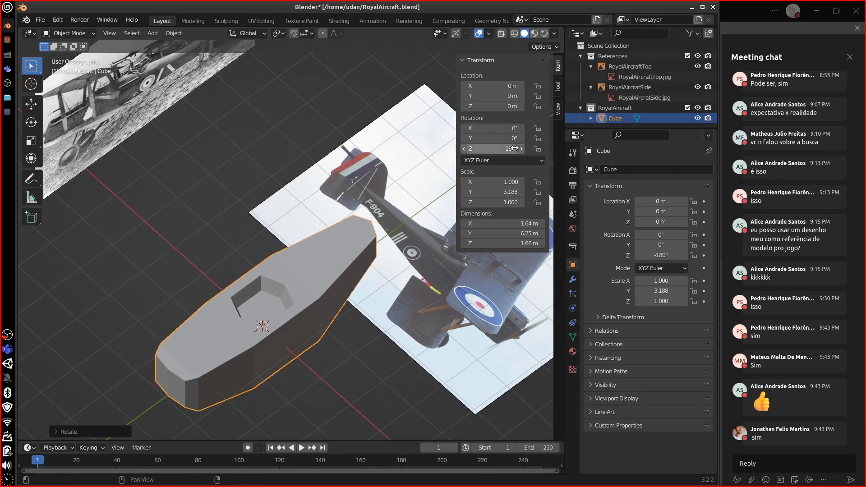
- Try setting the fuselage's Z rotation to 0 and Y scale to 1, and undo both changes
{"action": "left_click", "coordinate": [513, 151]}
{"action": "type", "text": "0"}
{"action": "key", "text": "Return"}
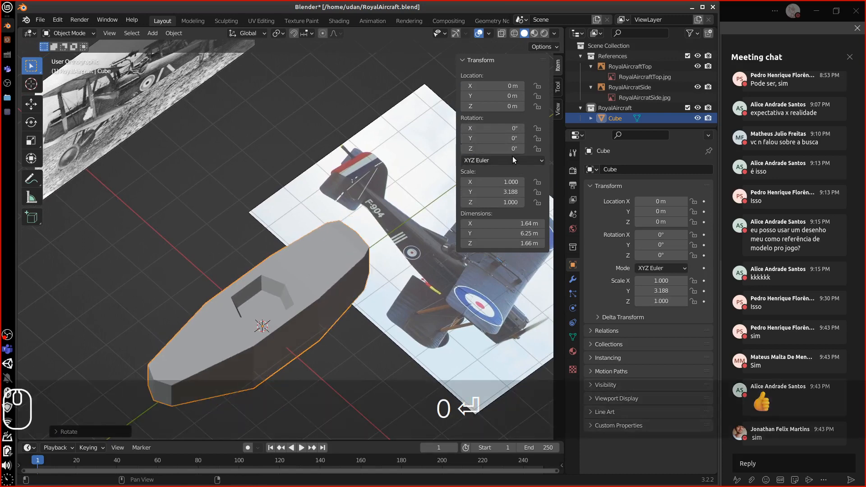
{"action": "left_click", "coordinate": [511, 193]}
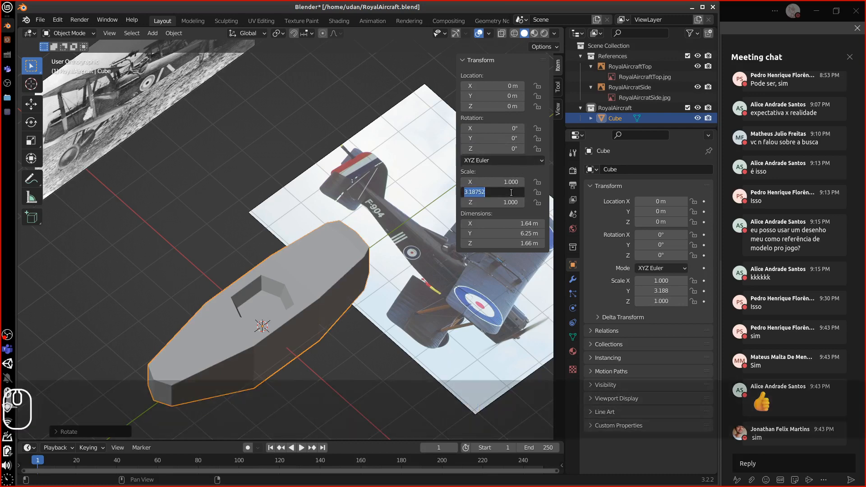
{"action": "type", "text": "1"}
{"action": "key", "text": "Return"}
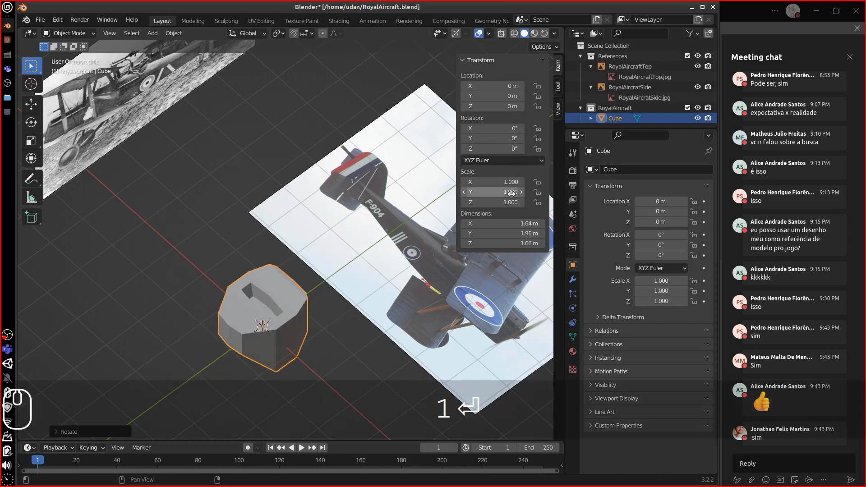
{"action": "key", "text": "ctrl+z"}
{"action": "key", "text": "ctrl+z"}
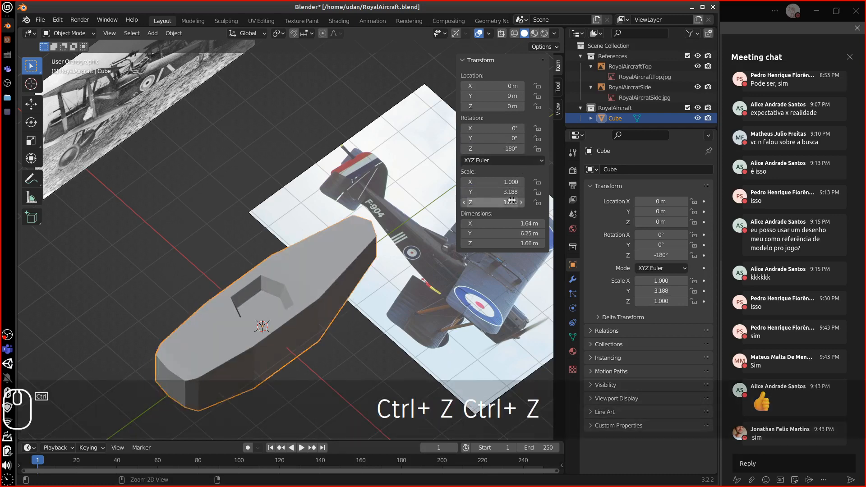
- Add a new cube mesh object at the origin for the wing
{"action": "middle_click_drag", "start_coordinate": [400, 310], "coordinate": [416, 318], "text": "shift"}
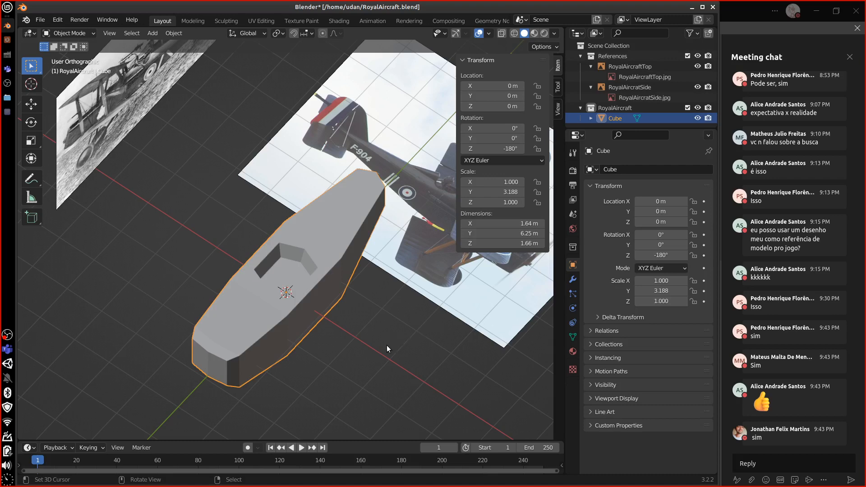
{"action": "middle_click_drag", "start_coordinate": [401, 356], "coordinate": [344, 368]}
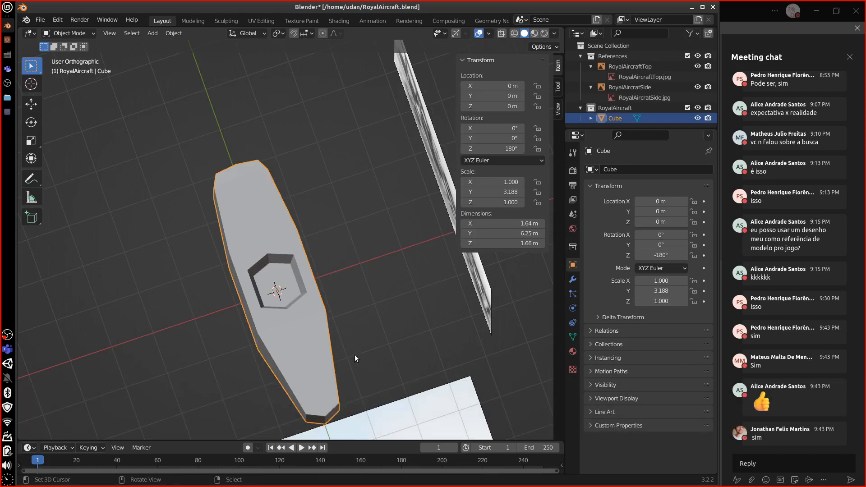
{"action": "key", "text": "KP_1"}
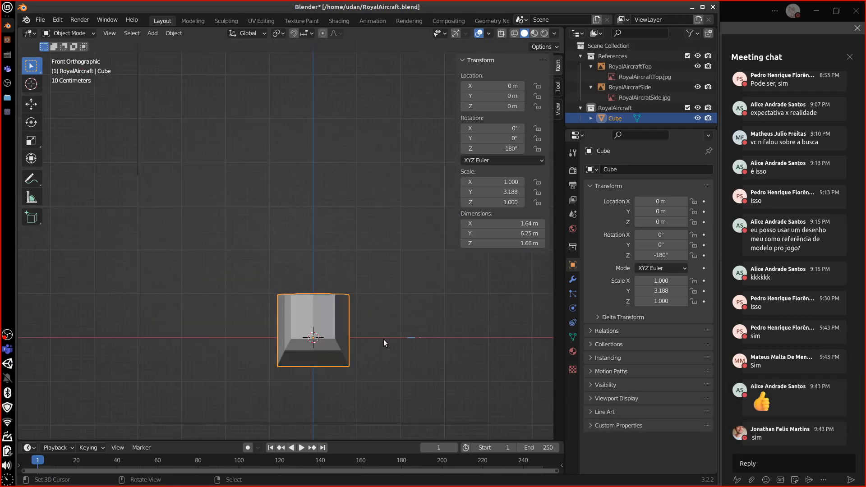
{"action": "key", "text": "KP_7"}
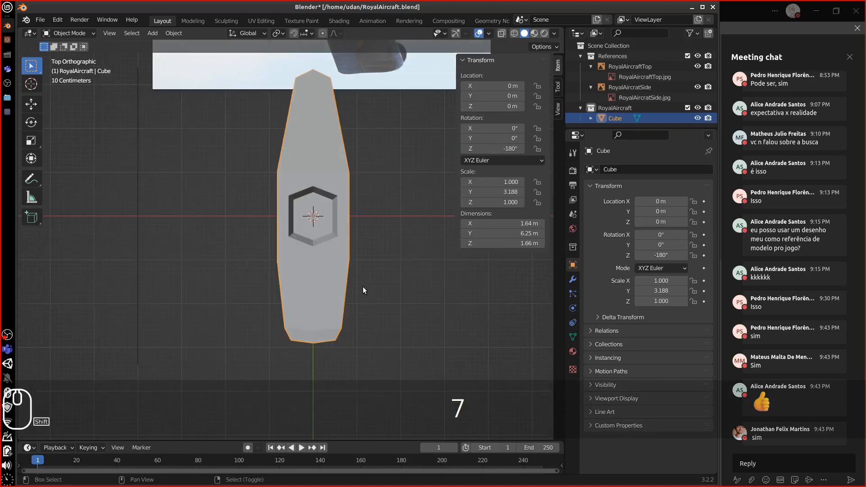
{"action": "key", "text": "shift+a"}
{"action": "mouse_move", "coordinate": [357, 280]}
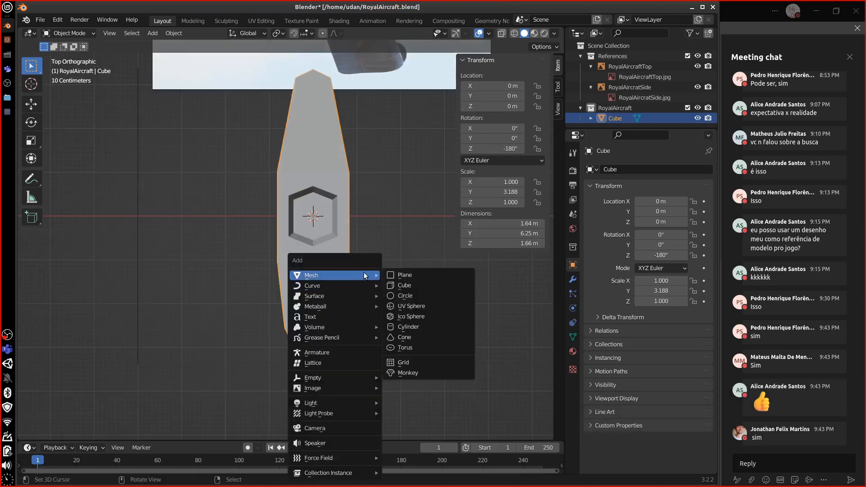
{"action": "left_click", "coordinate": [421, 285]}
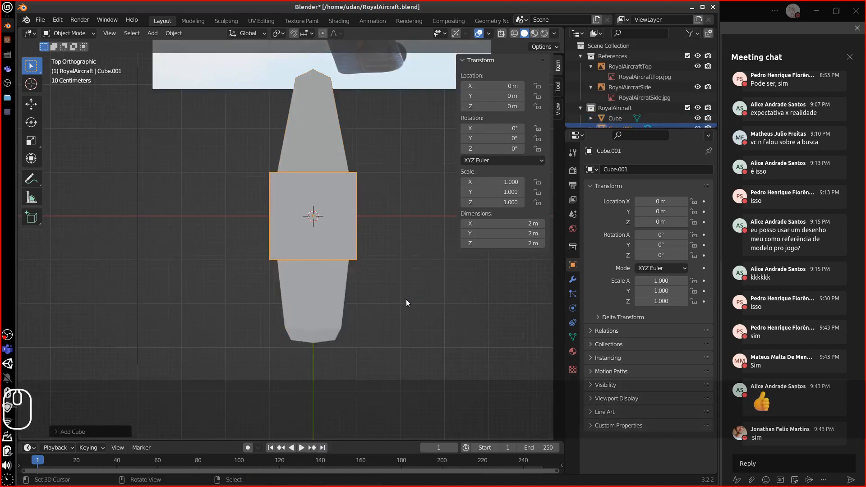
{"action": "key", "text": "Tab"}
{"action": "key", "text": "Tab"}
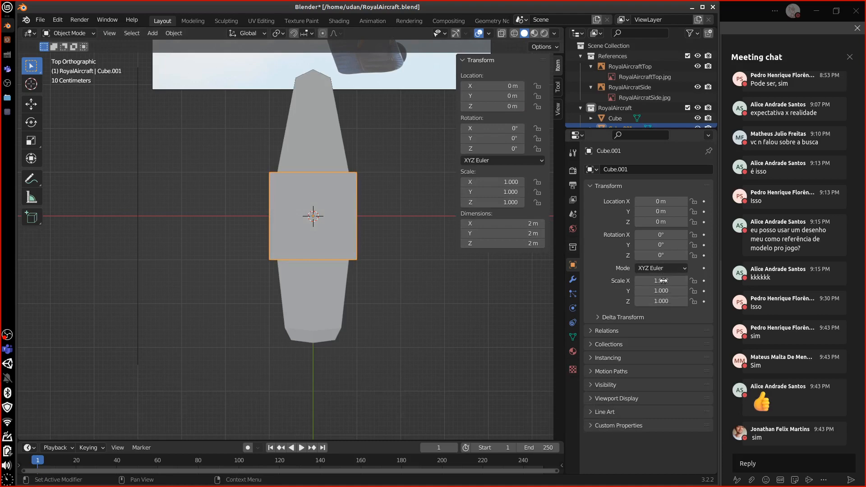
- In Edit Mode, move the new cube's mesh to Y -1.1 m, Z 2.7 m and flatten it along Z to about 0.127 m thick
{"action": "key", "text": "Tab"}
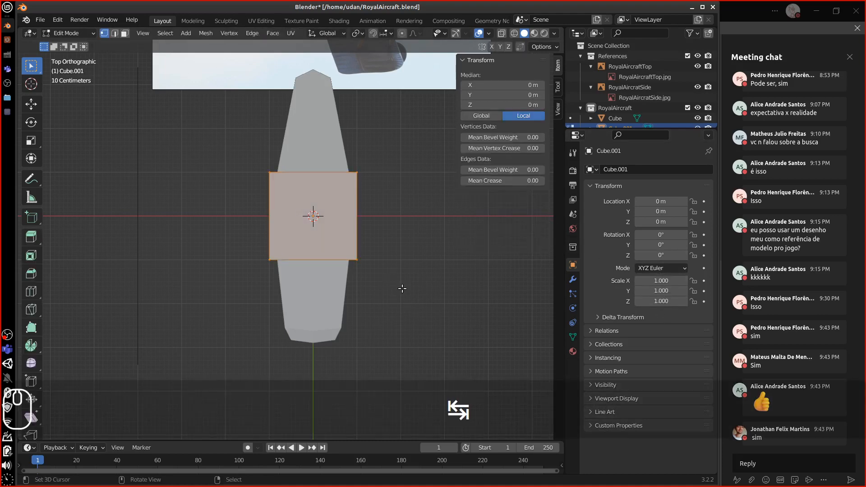
{"action": "key", "text": "KP_3"}
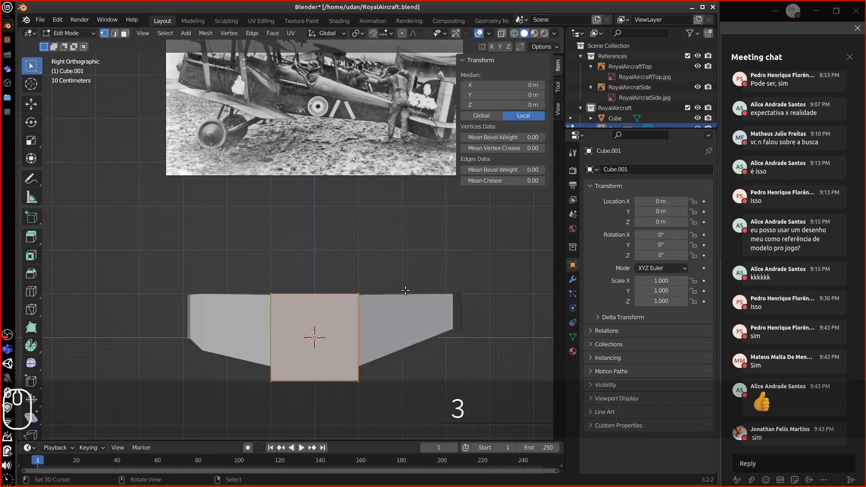
{"action": "key", "text": "g"}
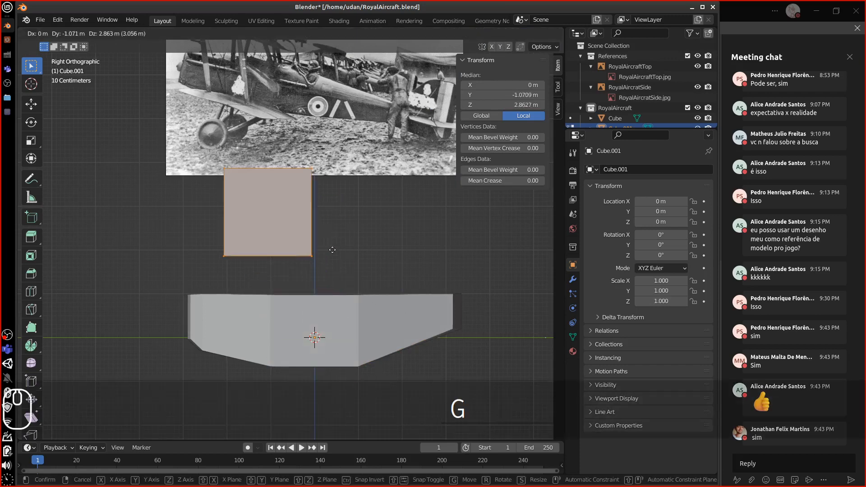
{"action": "left_click", "coordinate": [328, 253], "text": "ctrl"}
{"action": "key", "text": "s"}
{"action": "key", "text": "z"}
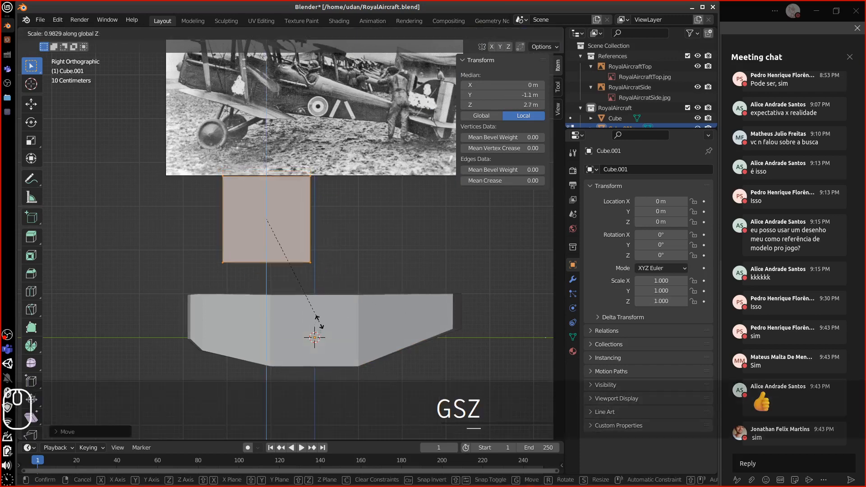
{"action": "left_click", "coordinate": [273, 216]}
- Scale the flattened wing mesh by 3 along X and return to Object Mode
{"action": "key", "text": "KP_7"}
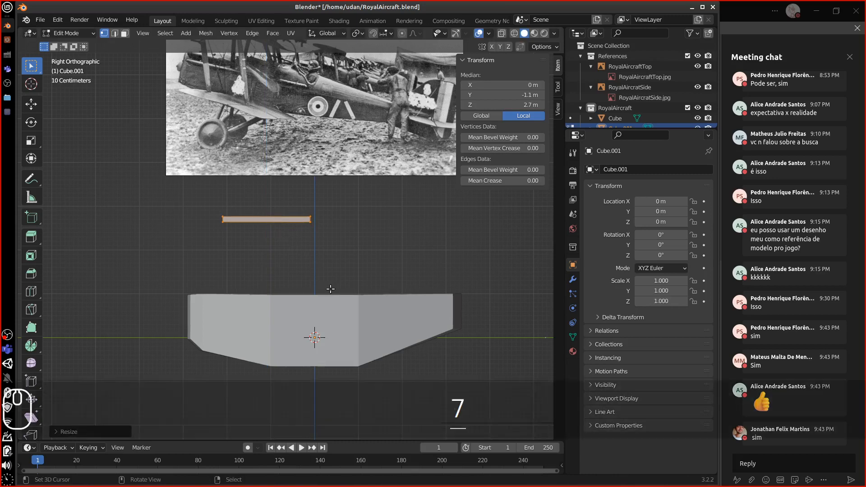
{"action": "key", "text": "s"}
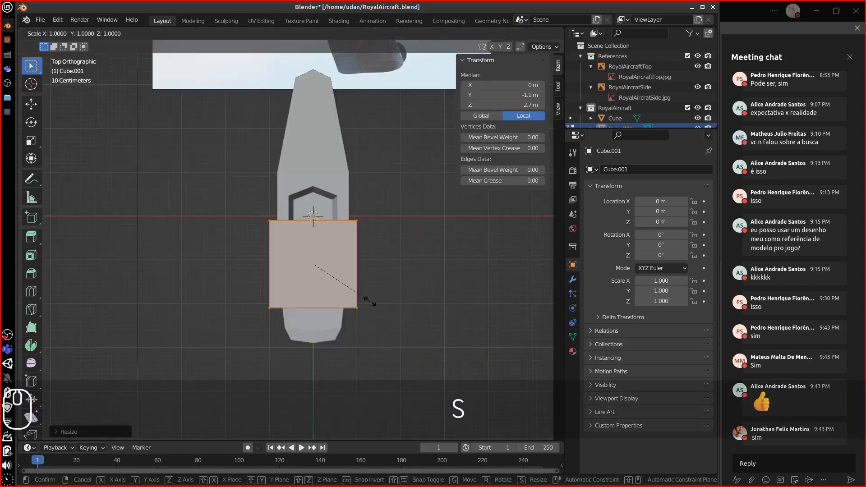
{"action": "key", "text": "x"}
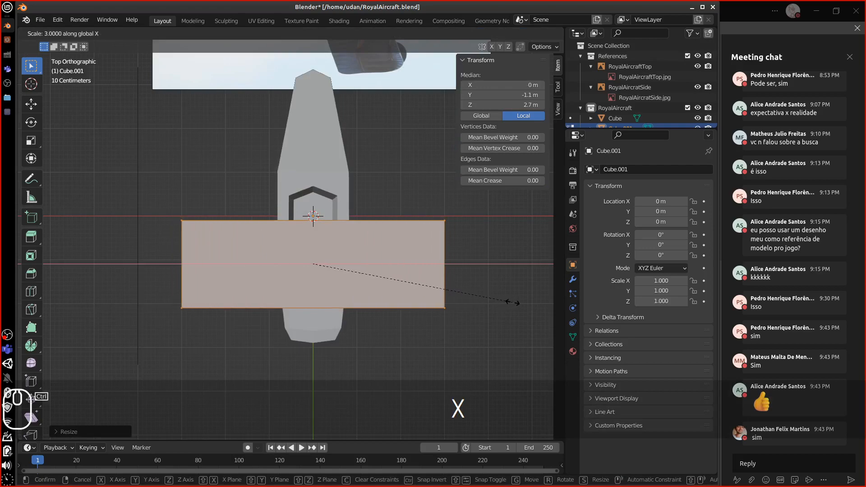
{"action": "left_click", "coordinate": [509, 314]}
{"action": "middle_click_drag", "start_coordinate": [509, 313], "coordinate": [408, 312]}
{"action": "key", "text": "Tab"}
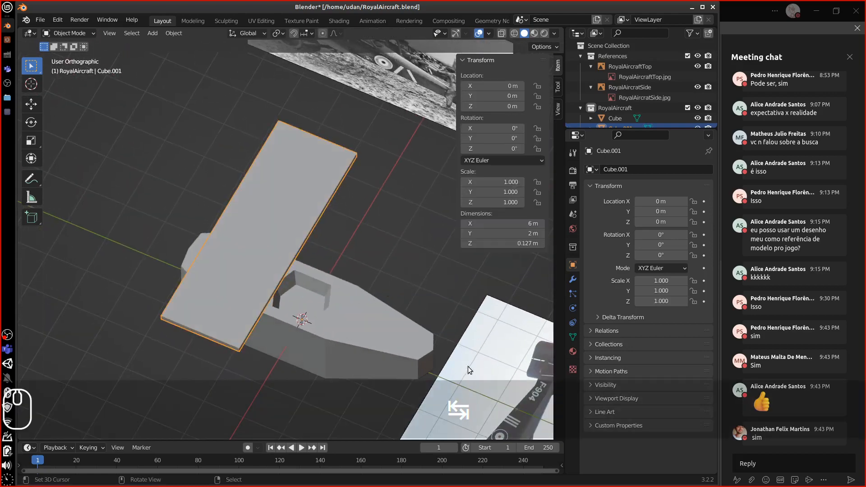
- Select the fuselage object and apply its rotation and scale
{"action": "middle_click_drag", "start_coordinate": [437, 340], "coordinate": [534, 264]}
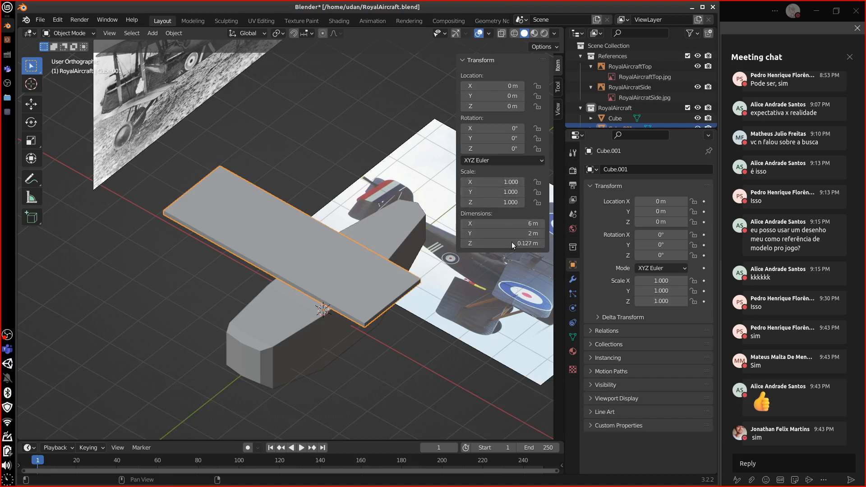
{"action": "middle_click_drag", "start_coordinate": [499, 372], "coordinate": [361, 313]}
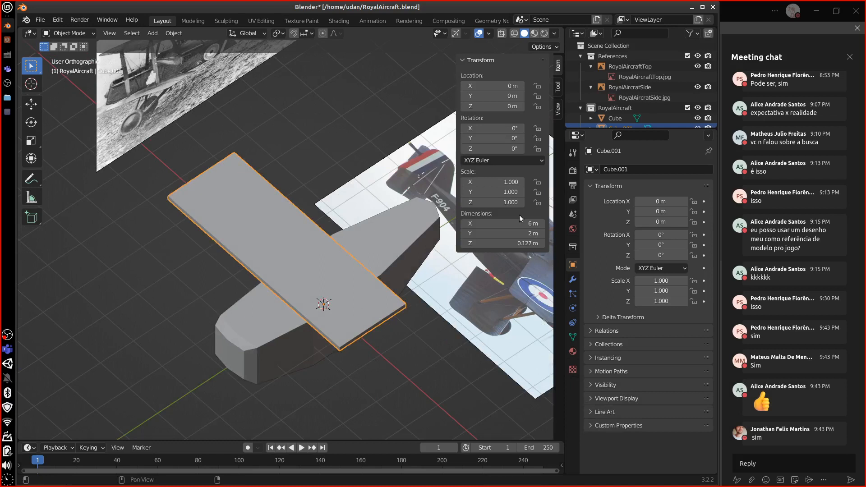
{"action": "left_click", "coordinate": [384, 253]}
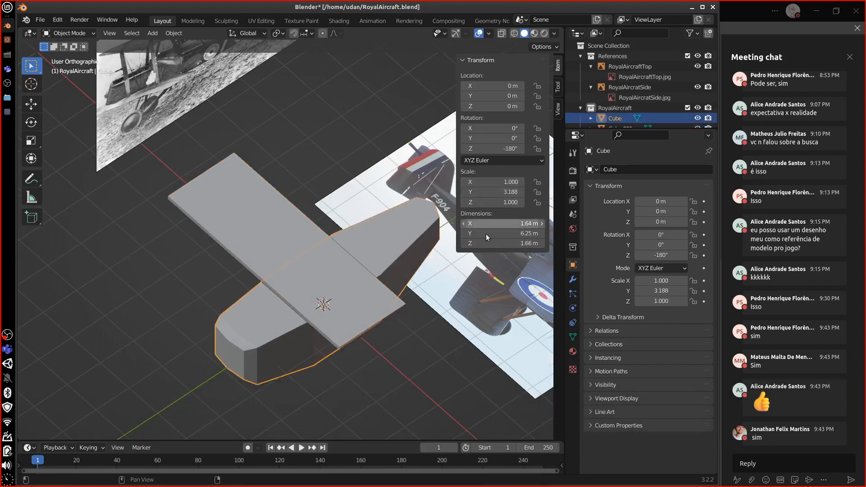
{"action": "middle_click_drag", "start_coordinate": [412, 323], "coordinate": [374, 319]}
{"action": "left_click", "coordinate": [174, 33]}
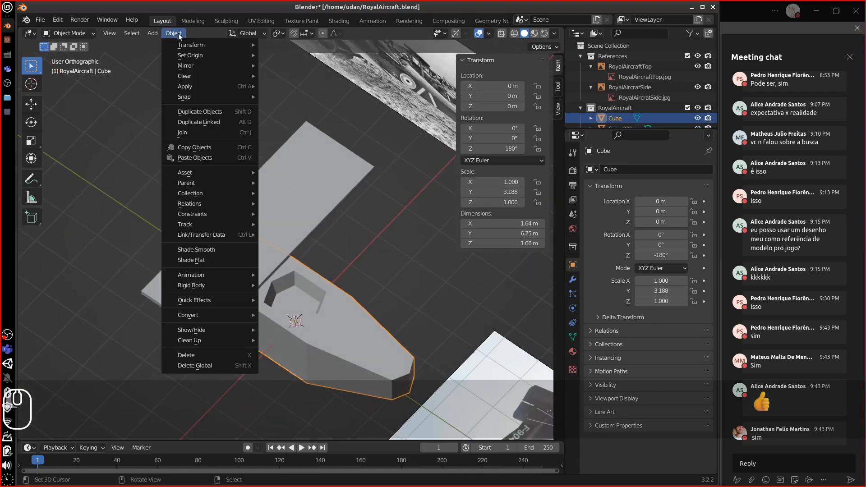
{"action": "mouse_move", "coordinate": [217, 85]}
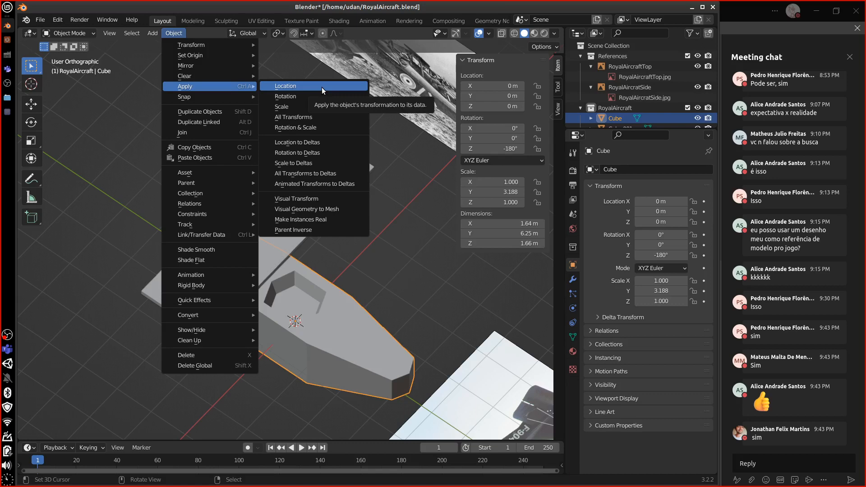
{"action": "left_click", "coordinate": [333, 128]}
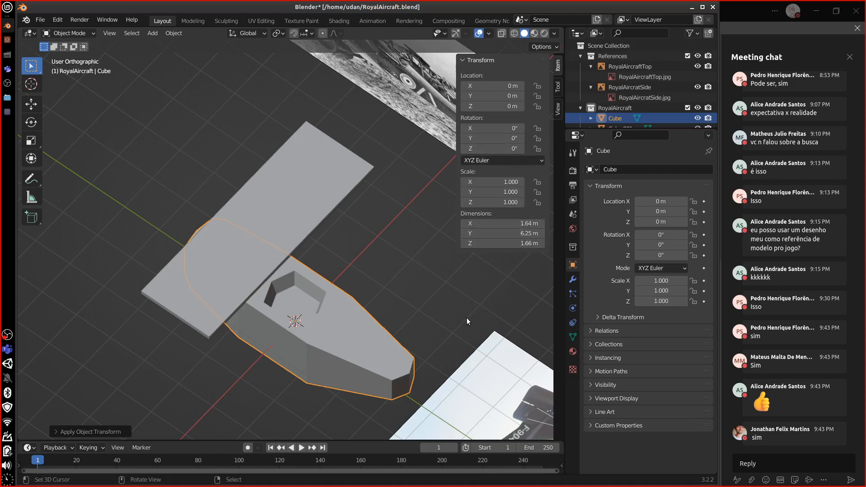
- Delete the flat wing object above the fuselage and select the fuselage
{"action": "middle_click_drag", "start_coordinate": [467, 317], "coordinate": [446, 294]}
{"action": "left_click", "coordinate": [294, 236]}
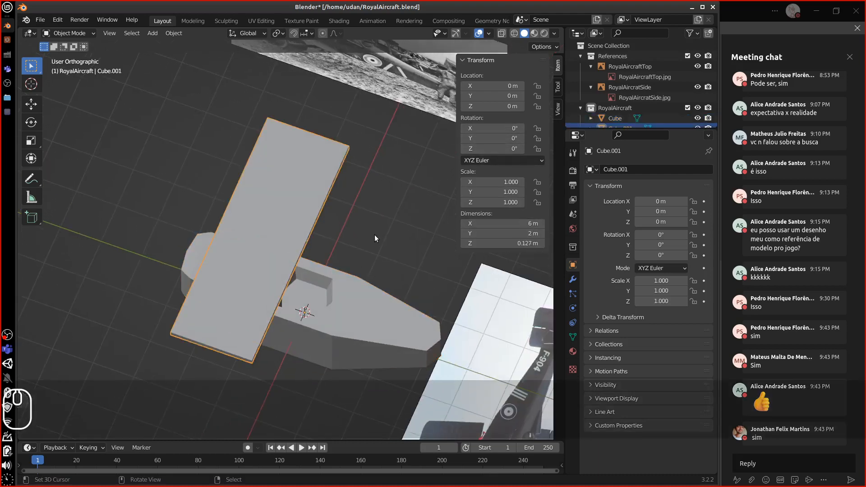
{"action": "key", "text": "Delete"}
{"action": "left_click", "coordinate": [387, 326]}
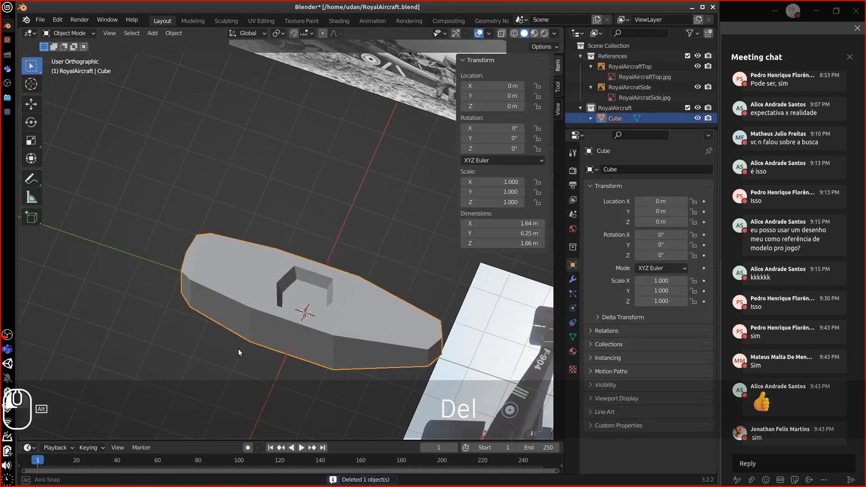
{"action": "middle_click_drag", "start_coordinate": [238, 348], "coordinate": [369, 321]}
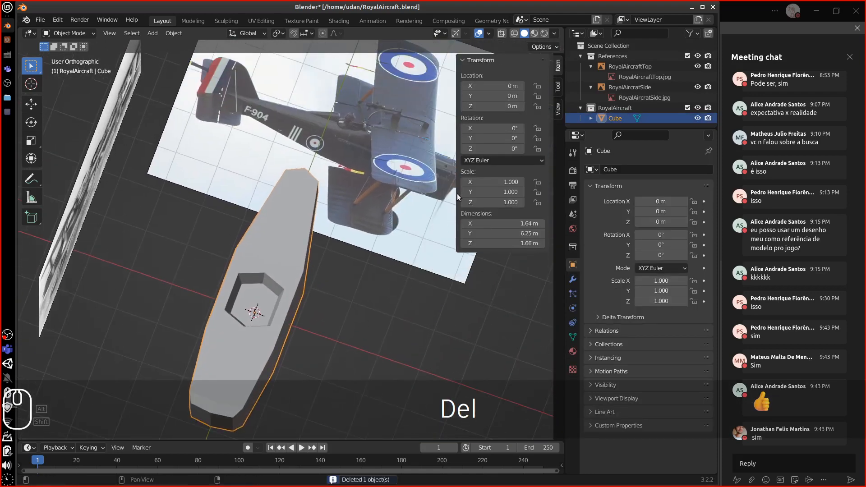
- Hide the viewport's transform sidebar, enlarge the Outliner and expand the fuselage object to show its mesh data
{"action": "left_click_drag", "start_coordinate": [457, 197], "coordinate": [578, 198]}
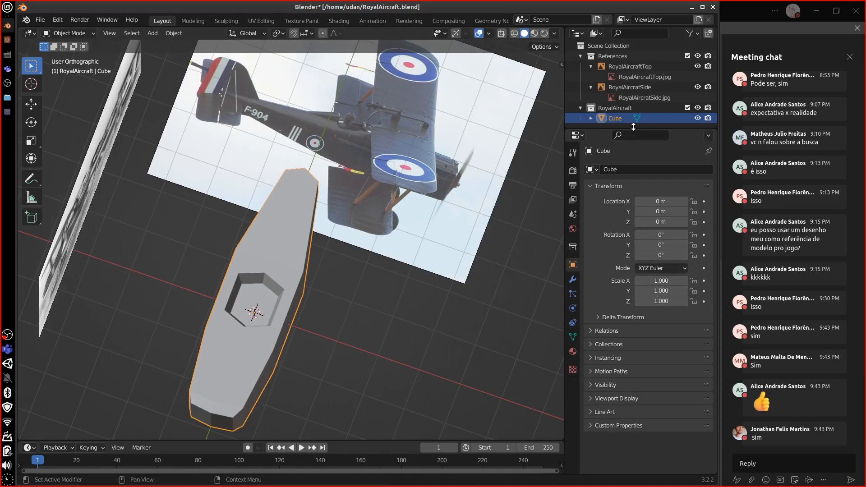
{"action": "left_click_drag", "start_coordinate": [634, 126], "coordinate": [637, 168]}
{"action": "left_click", "coordinate": [591, 118]}
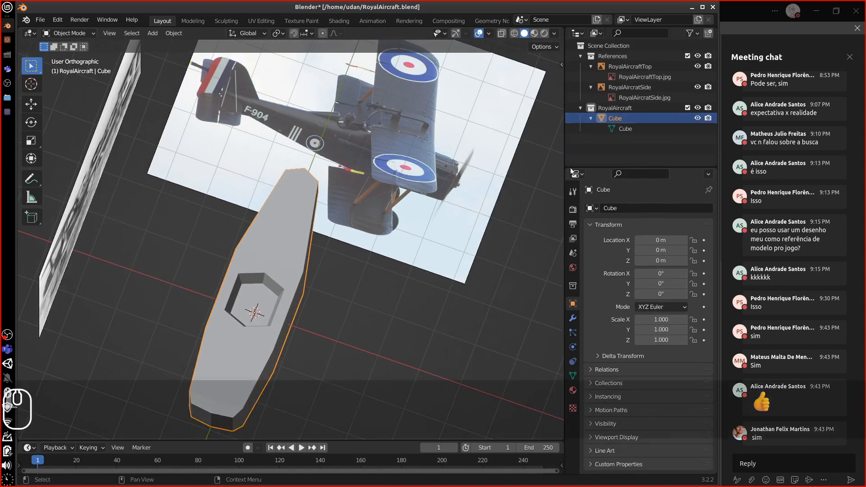
{"action": "middle_click_drag", "start_coordinate": [468, 295], "coordinate": [437, 267]}
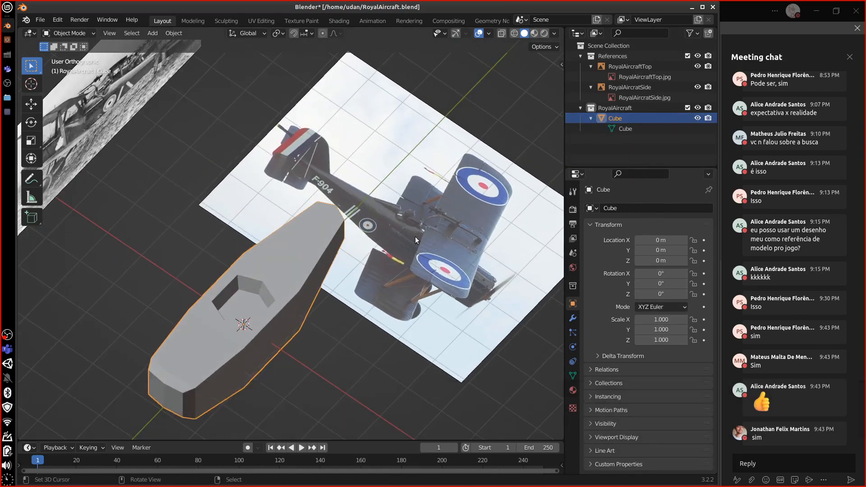
{"action": "middle_click_drag", "start_coordinate": [455, 231], "coordinate": [458, 259]}
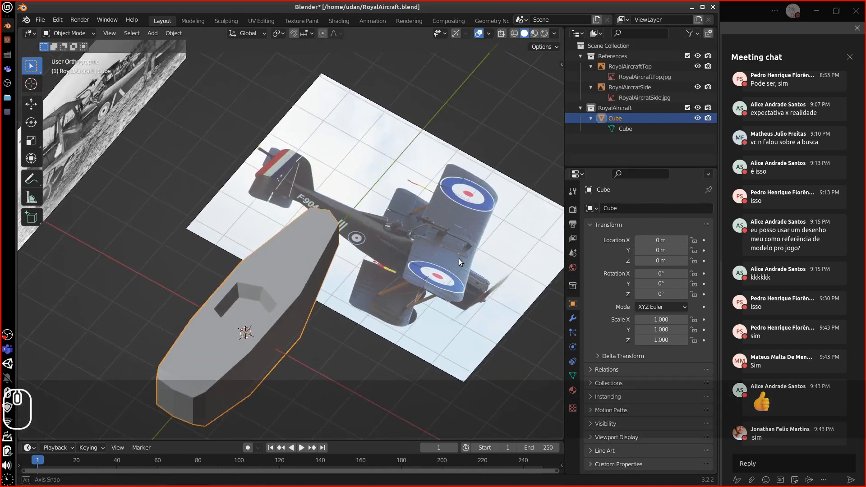
- Rename the fuselage object to AircraftRoyal
{"action": "double_click", "coordinate": [620, 117]}
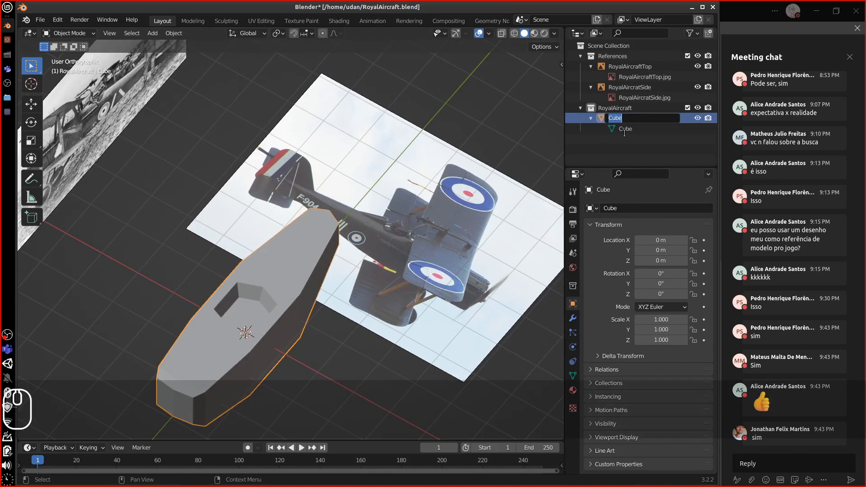
{"action": "key", "text": "shift"}
{"action": "type", "text": "Roy"}
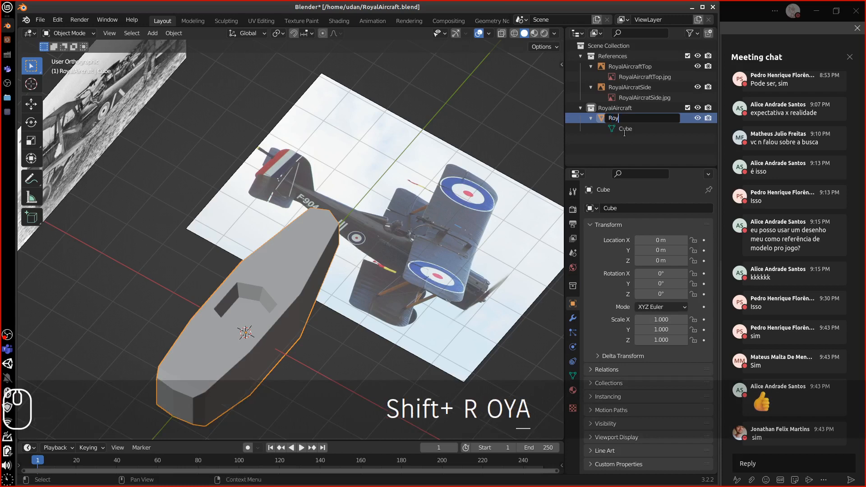
{"action": "type", "text": "al"}
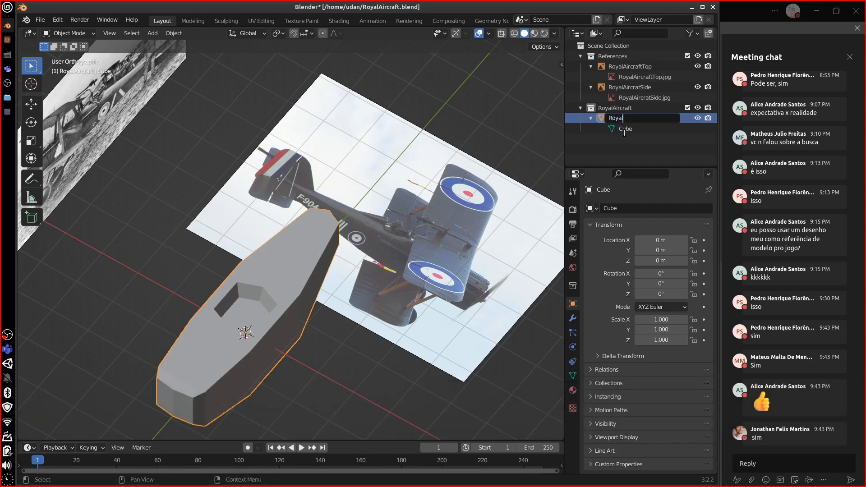
{"action": "key", "text": "shift"}
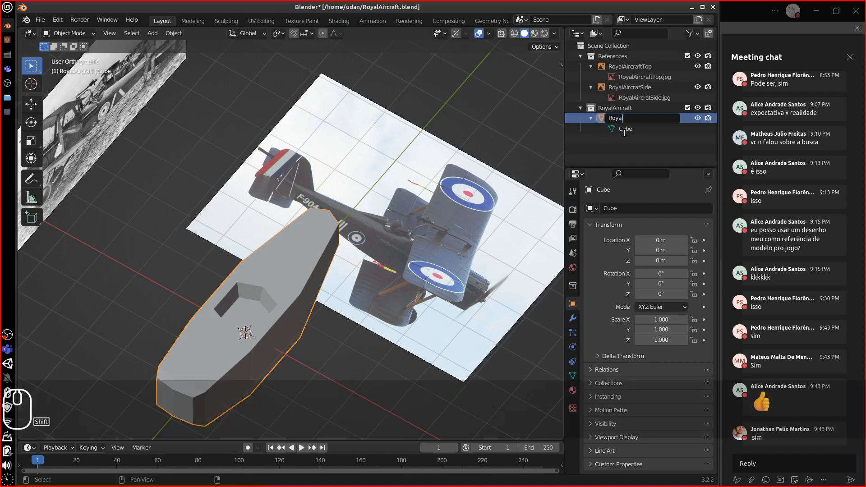
{"action": "key", "text": "BackSpace"}
{"action": "key", "text": "BackSpace"}
{"action": "key", "text": "BackSpace"}
{"action": "key", "text": "BackSpace"}
{"action": "key", "text": "BackSpace"}
{"action": "key", "text": "BackSpace"}
{"action": "key", "text": "BackSpace"}
{"action": "key", "text": "BackSpace"}
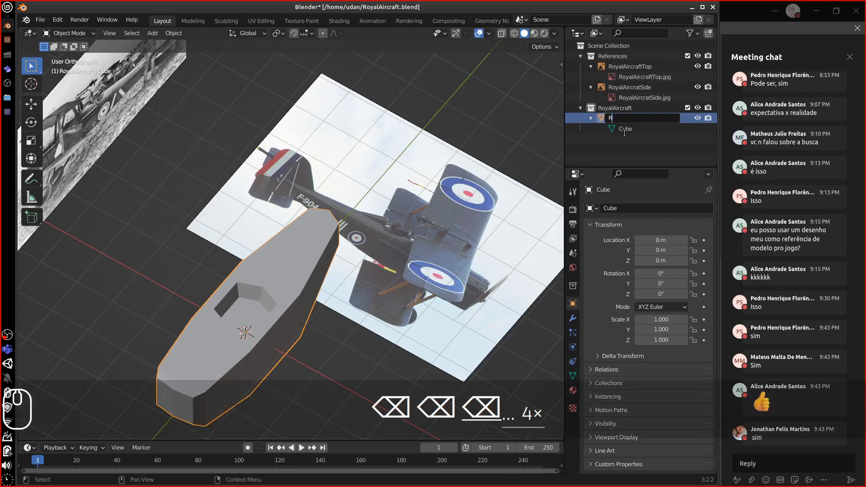
{"action": "type", "text": "Air"}
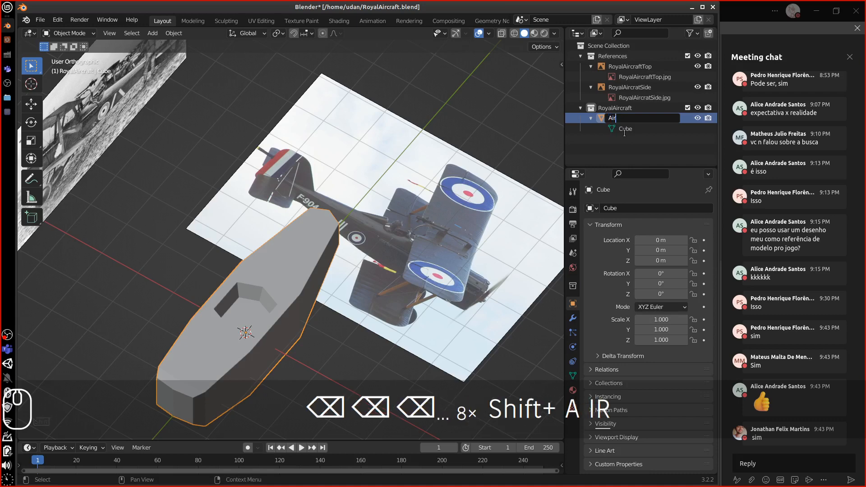
{"action": "type", "text": "craft"}
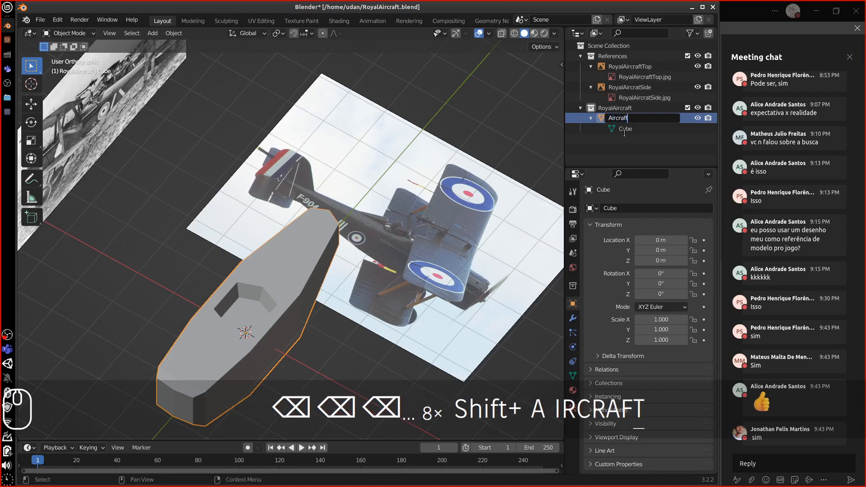
{"action": "type", "text": "Ro"}
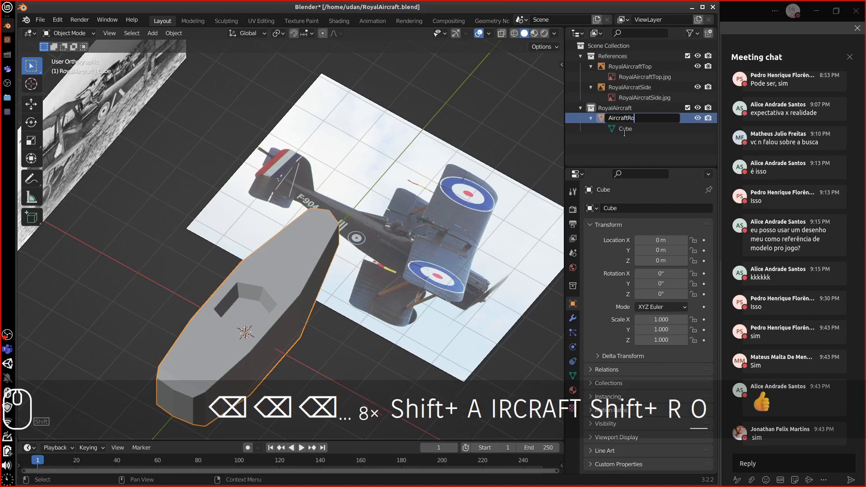
{"action": "type", "text": "yal"}
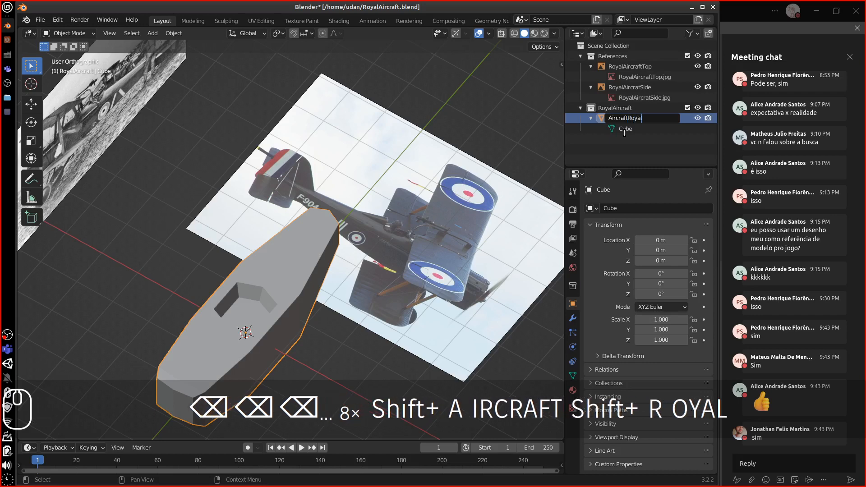
{"action": "key", "text": "Return"}
- Copy the fuselage object's name and use it to rename its mesh data to AircraftRoyal
{"action": "double_click", "coordinate": [642, 117]}
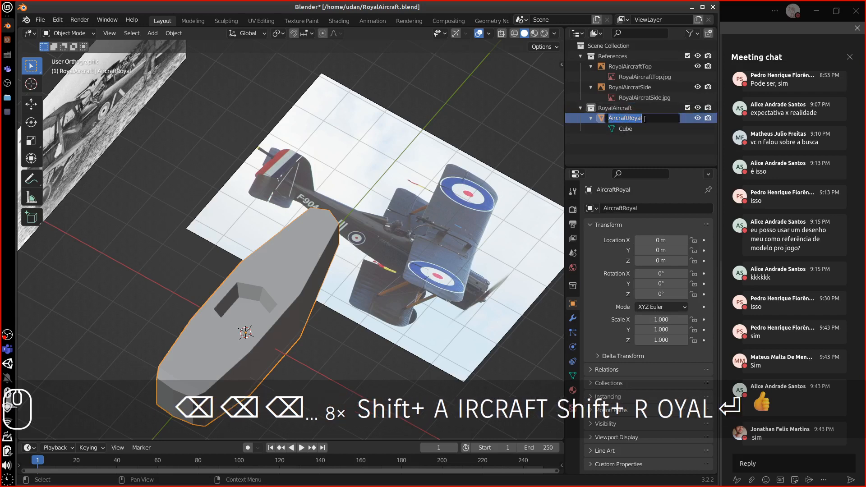
{"action": "key", "text": "ctrl+c"}
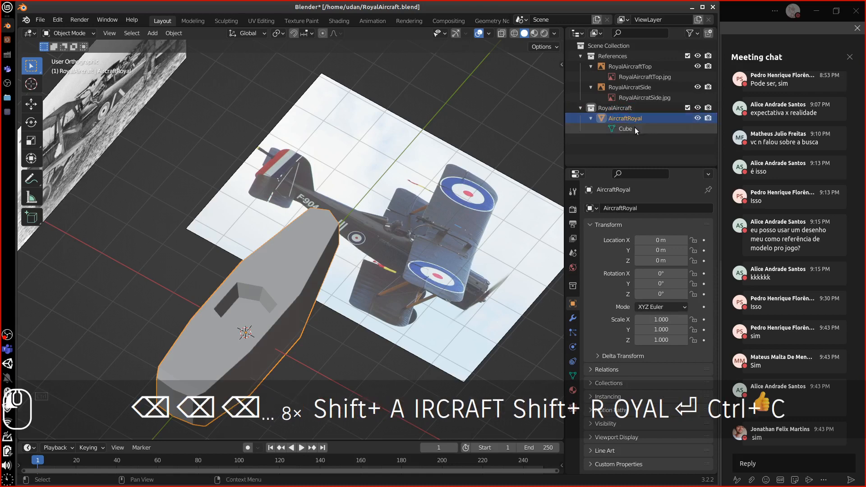
{"action": "double_click", "coordinate": [644, 134]}
{"action": "key", "text": "ctrl+v"}
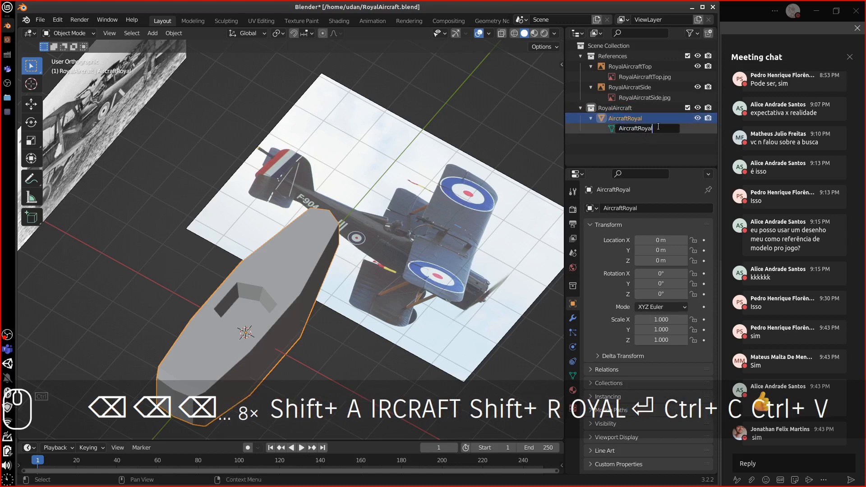
{"action": "left_click", "coordinate": [650, 138]}
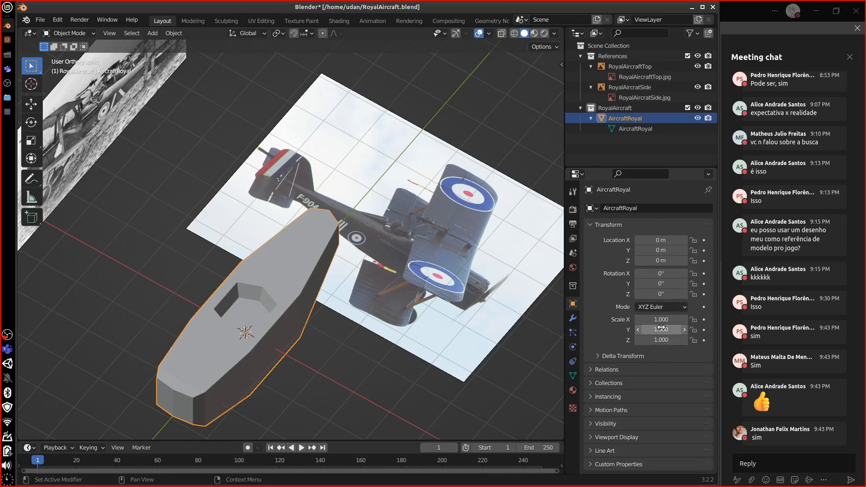
- Review the options for applying transforms and the fuselage's location, rotation, scale and dimensions
{"action": "left_click", "coordinate": [174, 33]}
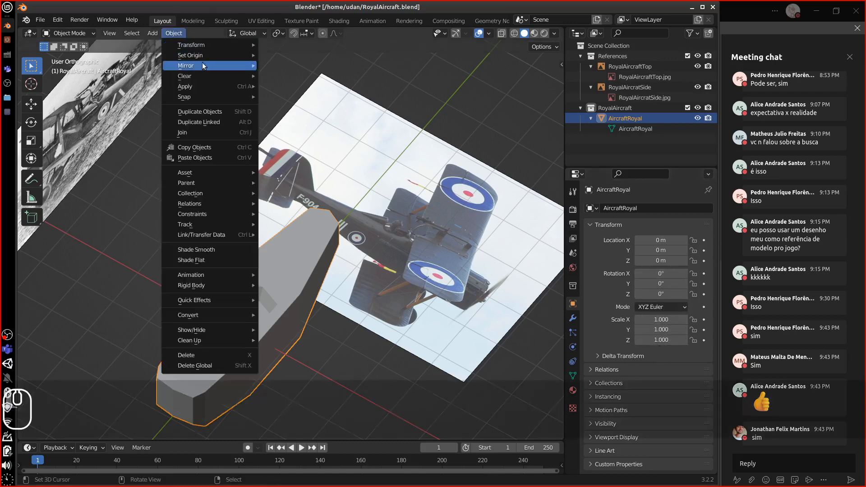
{"action": "mouse_move", "coordinate": [225, 87]}
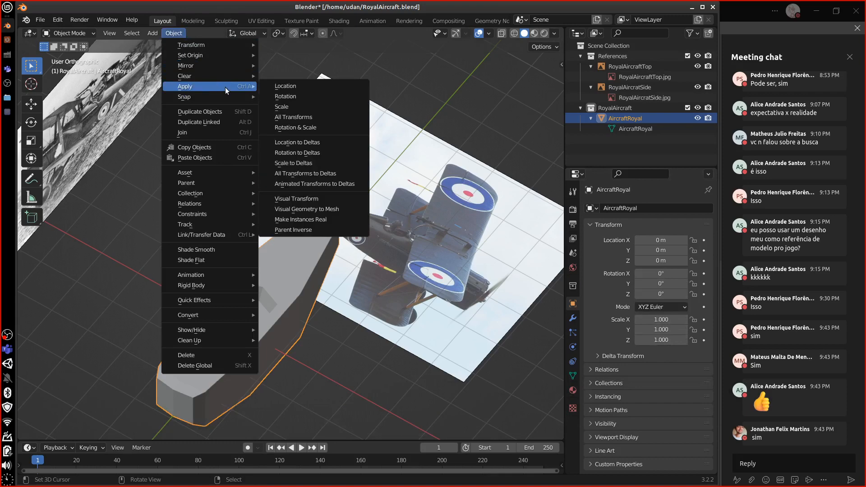
{"action": "left_click", "coordinate": [348, 129]}
{"action": "left_click", "coordinate": [561, 65]}
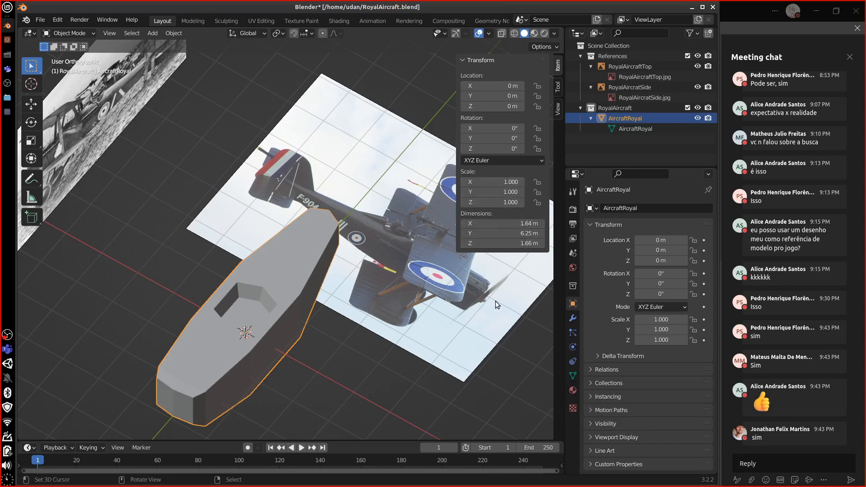
{"action": "left_click", "coordinate": [173, 33]}
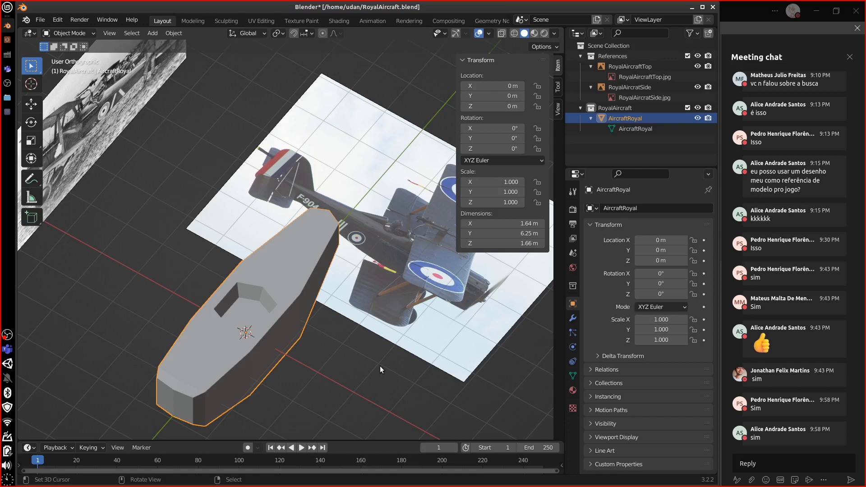
{"action": "left_click_drag", "start_coordinate": [457, 135], "coordinate": [572, 139]}
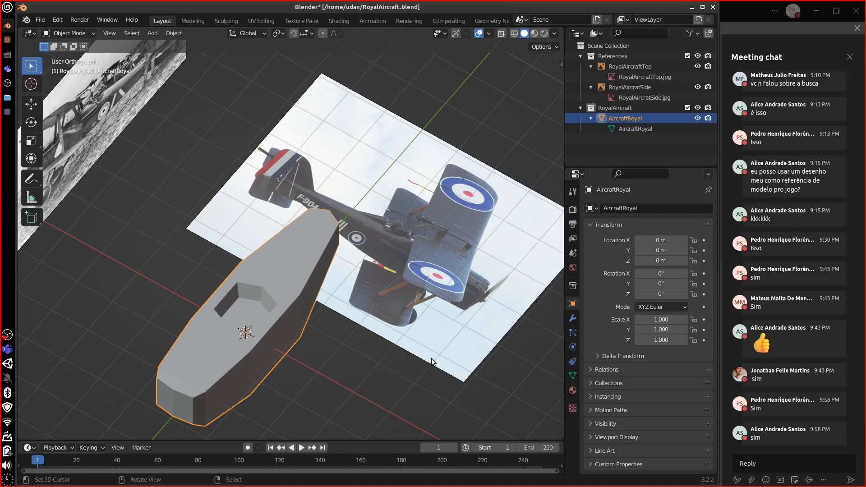
{"action": "right_click", "coordinate": [8, 335]}
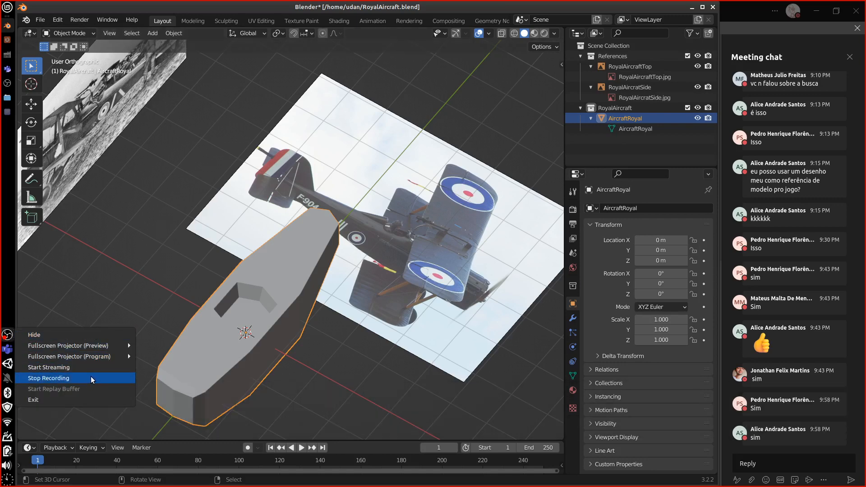